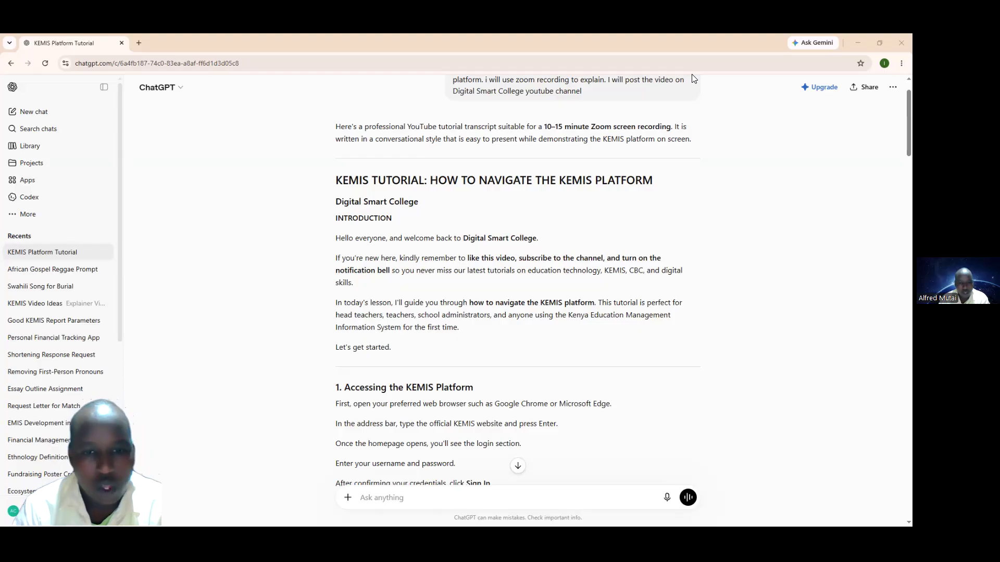
Step: Scroll through the opening sections of the KEMIS tutorial script in ChatGPT
scroll(506, 219, "down", 2)
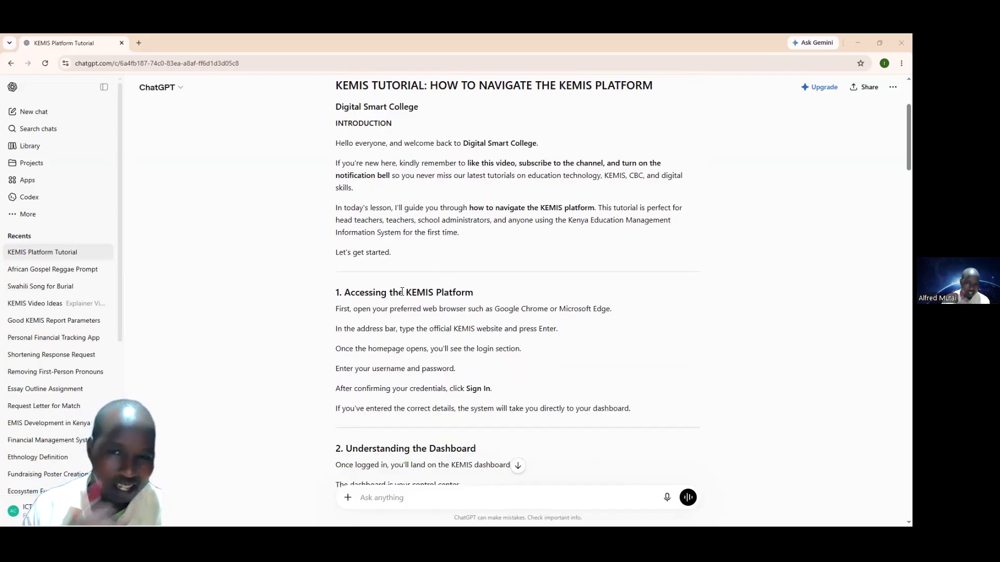
scroll(411, 289, "down", 1)
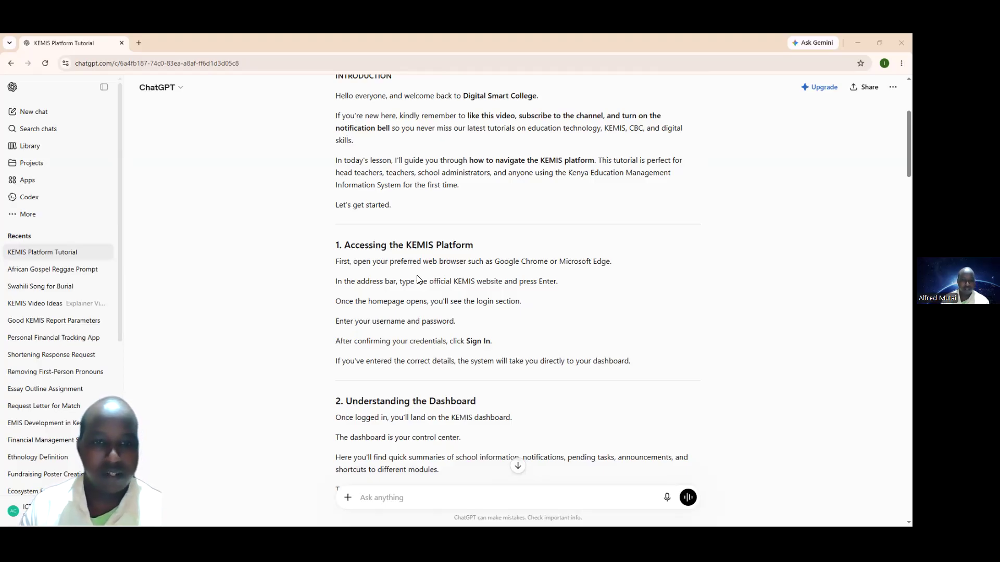
scroll(394, 282, "down", 1)
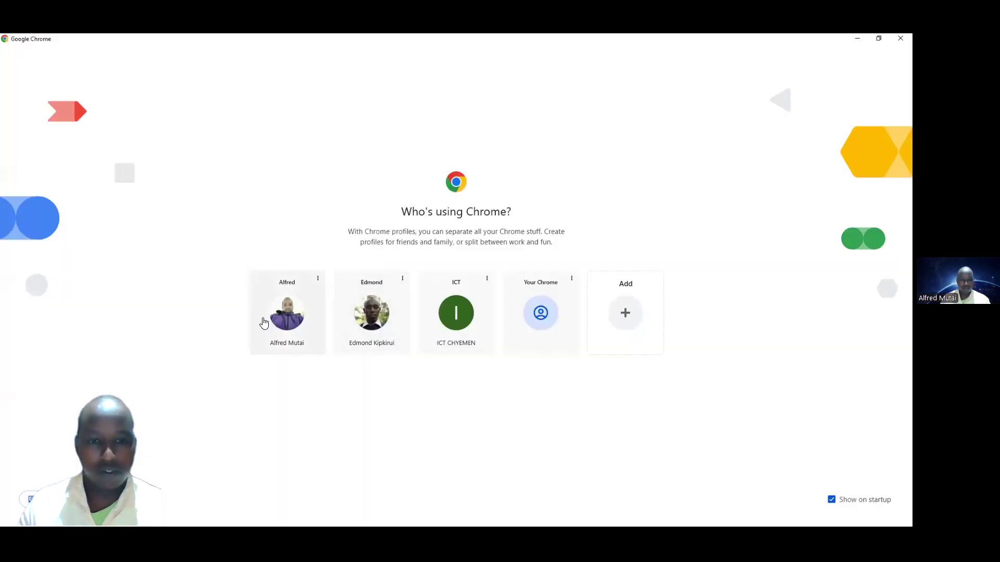
Step: Under the ICT profile, search training.kemis.go.ke, open the KEMIS training site, and add a blank tab
left_click(450, 317)
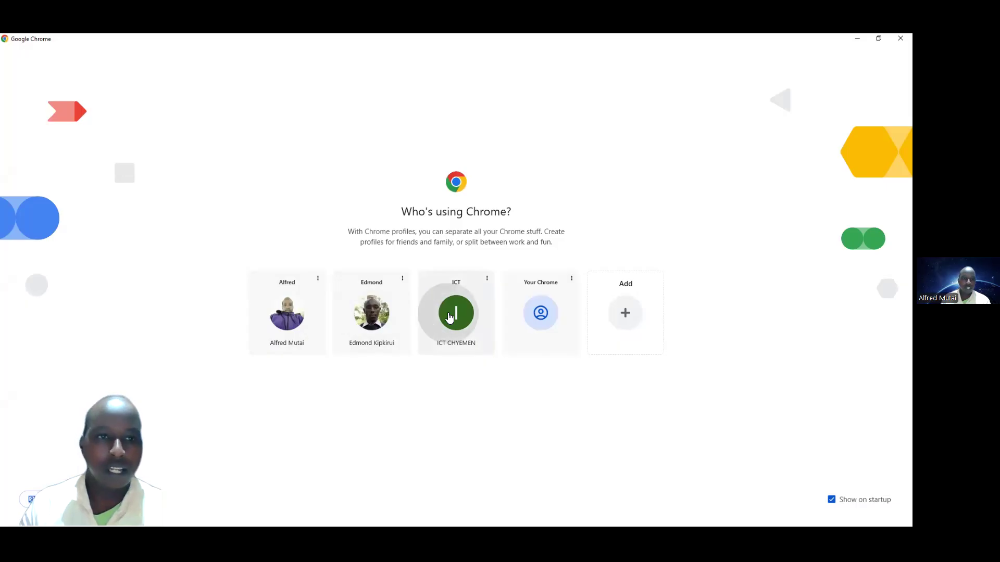
left_click(139, 43)
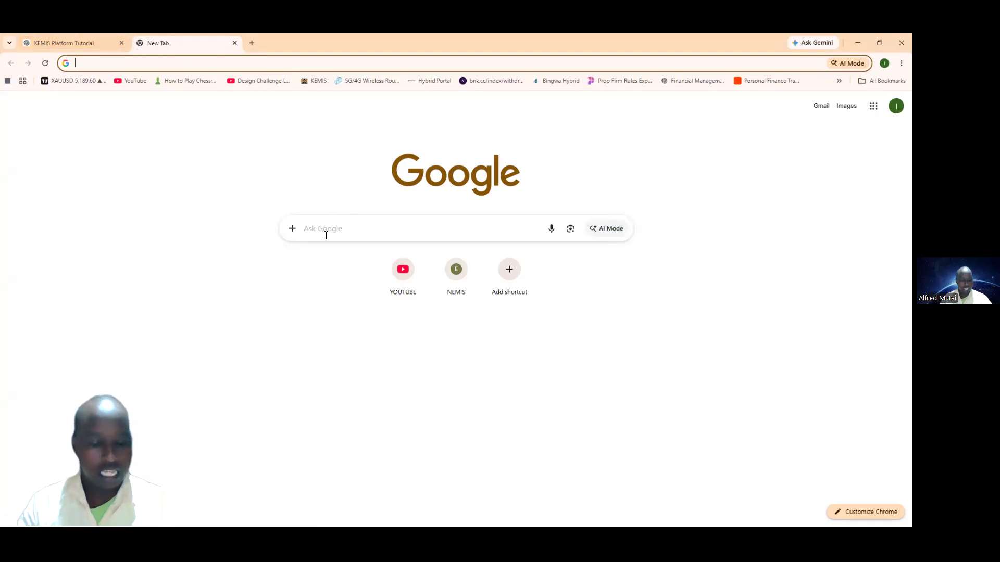
type("tr")
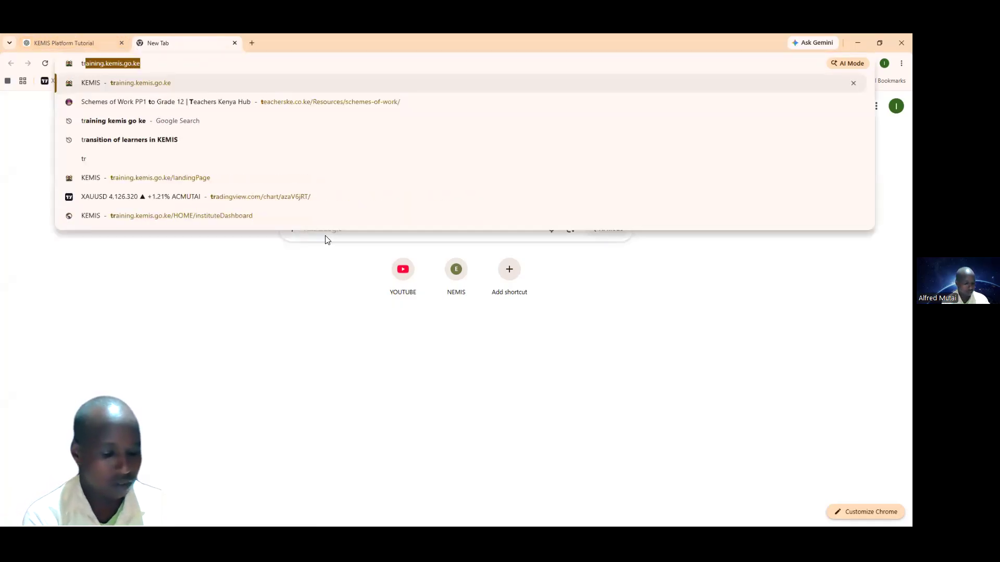
type("aining")
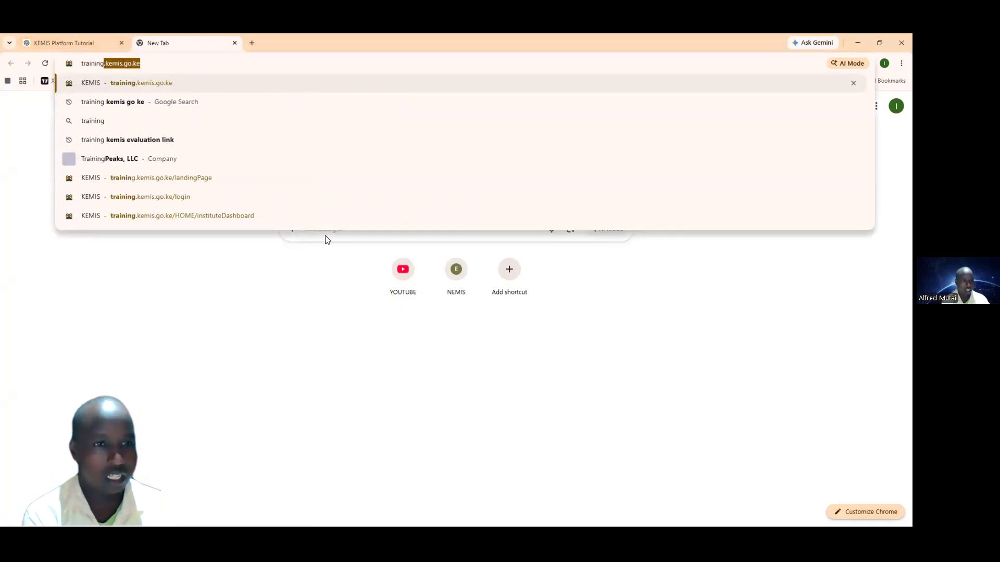
type(".kemis")
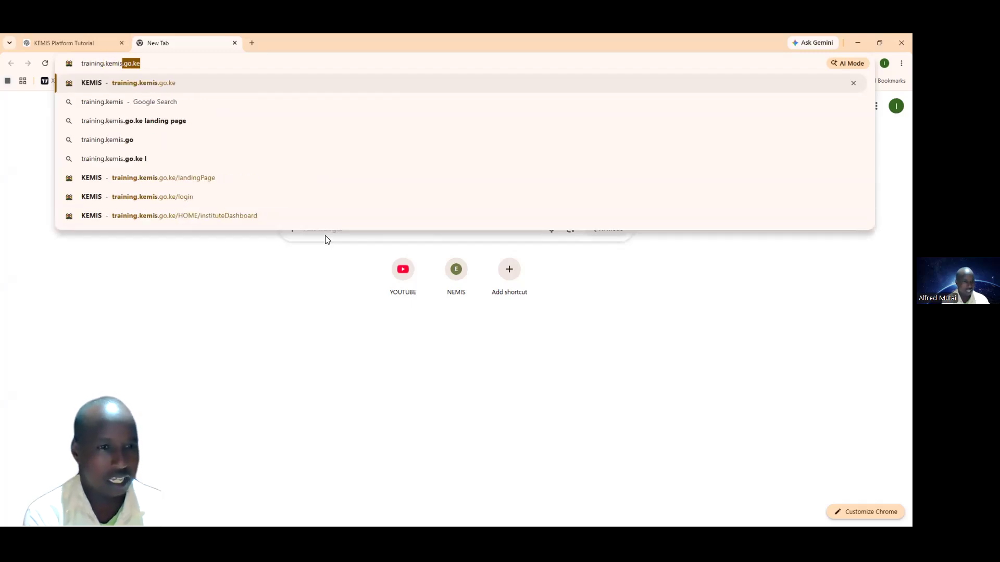
type(".")
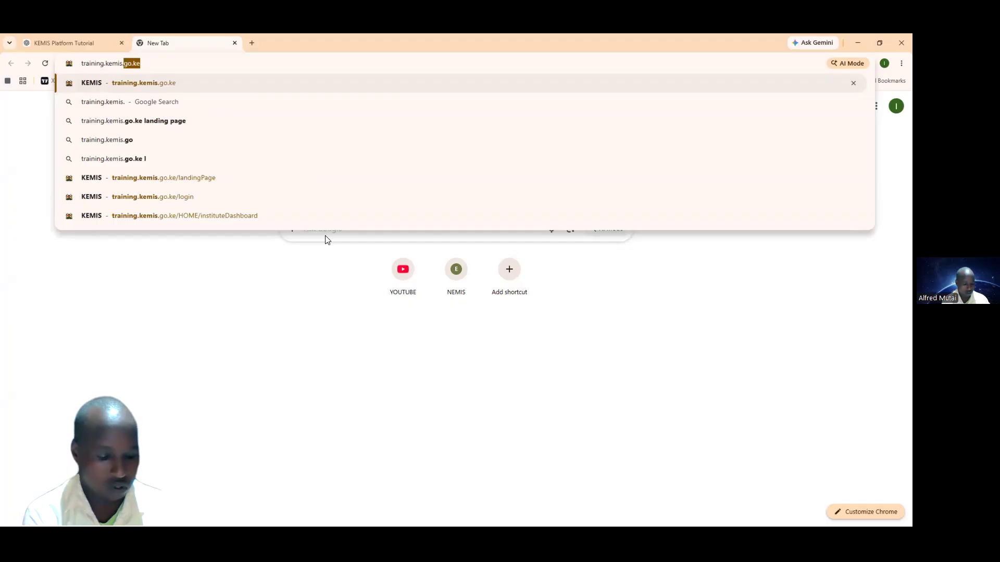
type("go.ke")
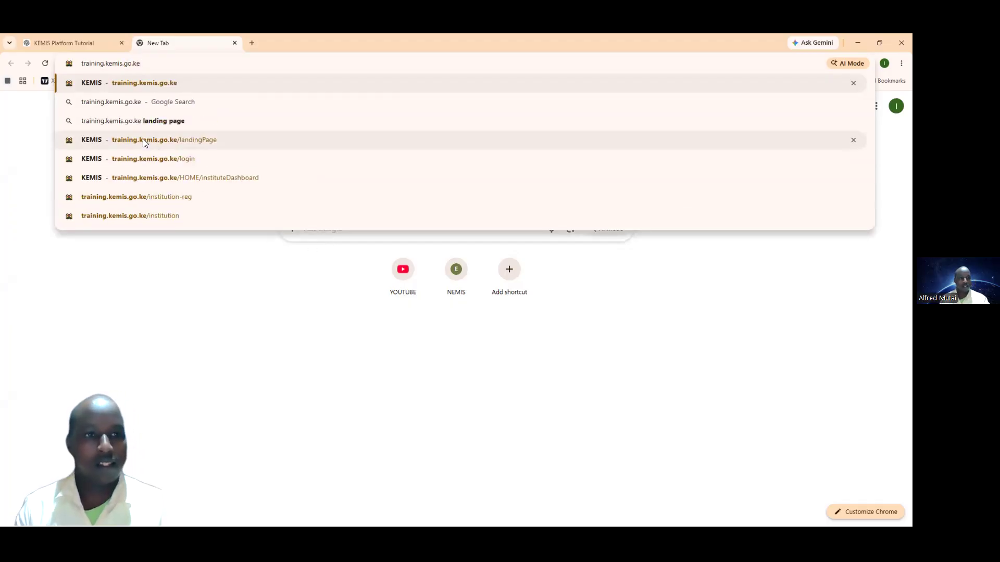
left_click(120, 125)
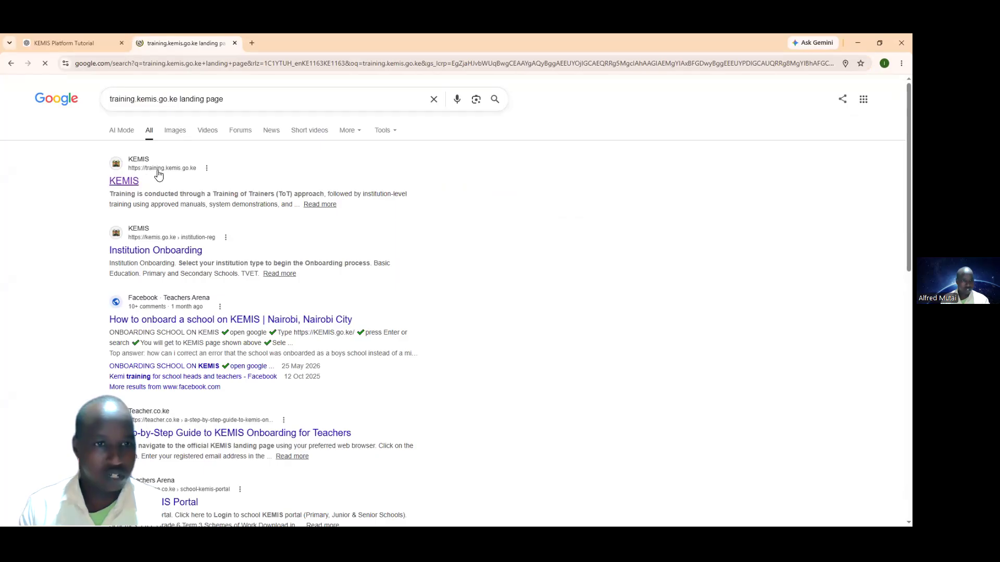
left_click(128, 182)
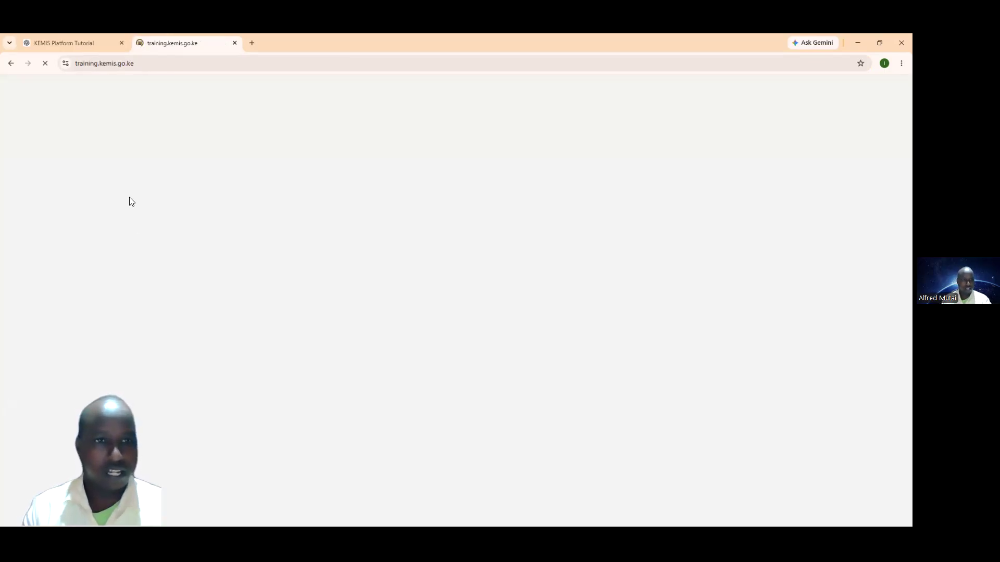
left_click(252, 43)
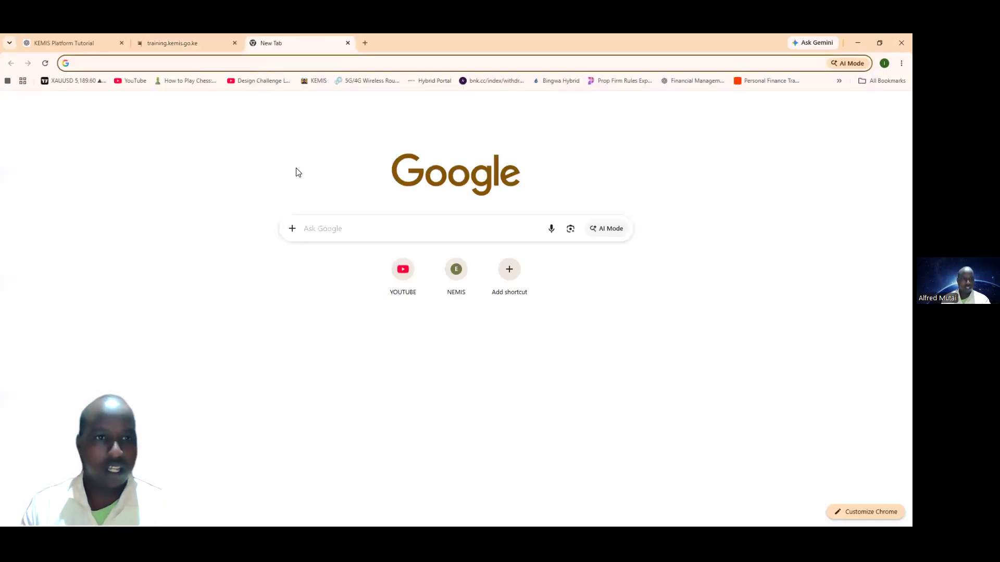
Step: Search Google for 'training kemis go ke' and open the Institution Onboarding result
left_click(334, 228)
type("train")
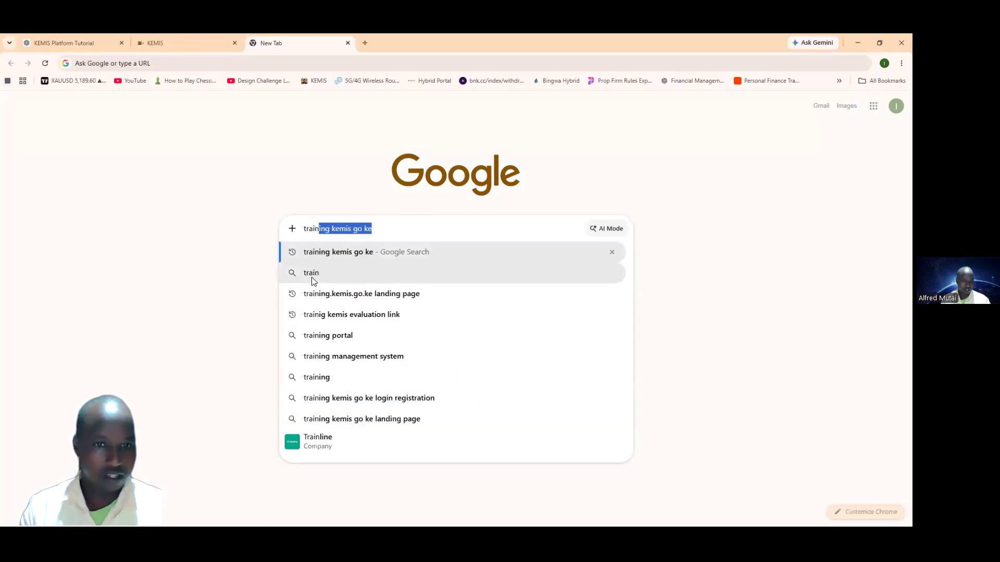
left_click(315, 299)
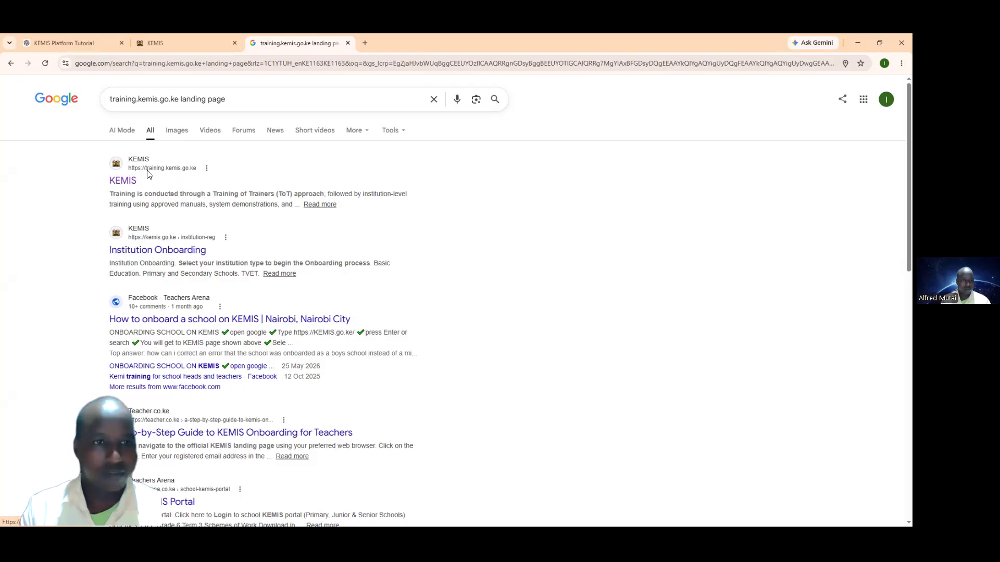
left_click(167, 45)
left_click(264, 46)
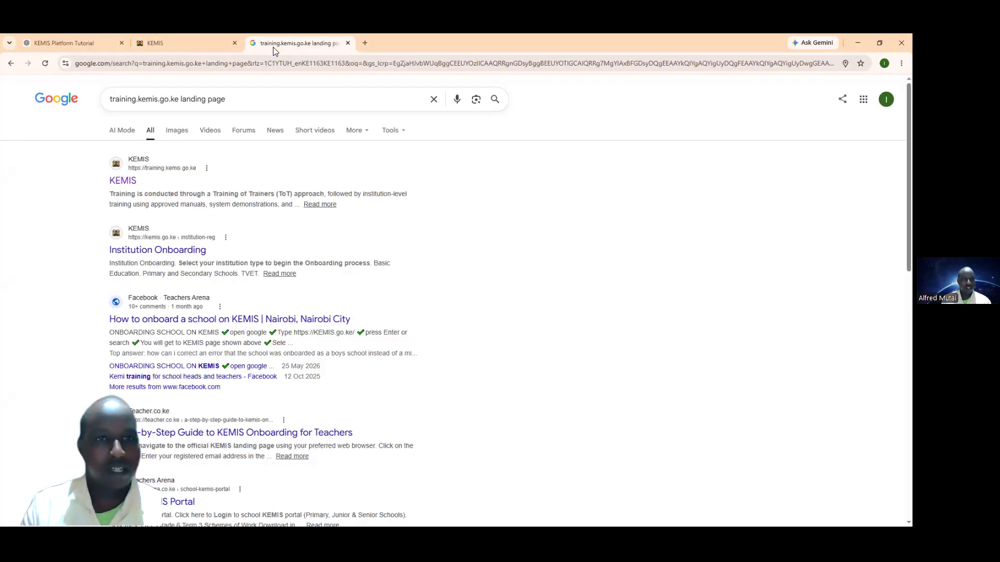
left_click(139, 252)
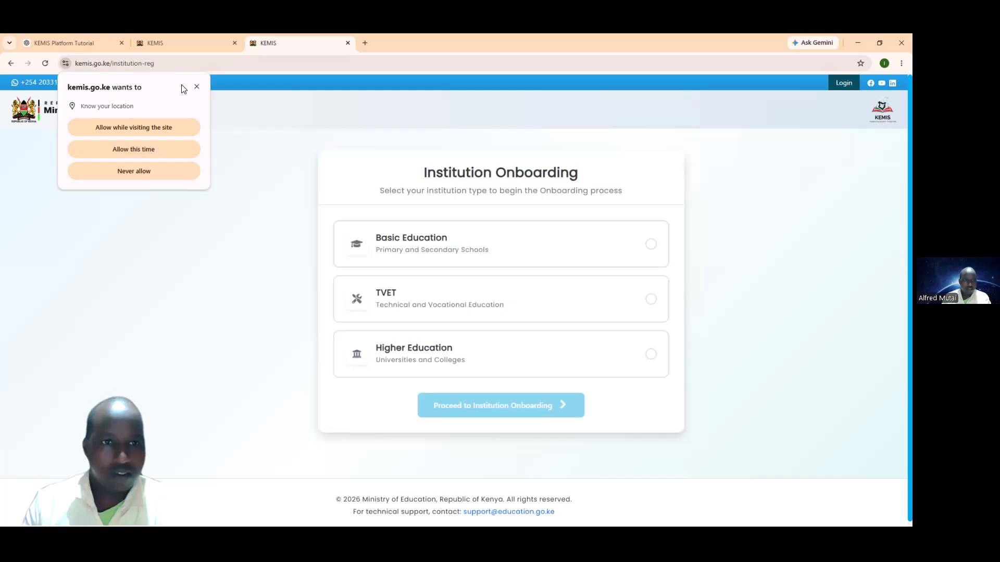
Step: Trim the web address down to kemis.go.ke to load the main KEMIS site
left_click(169, 64)
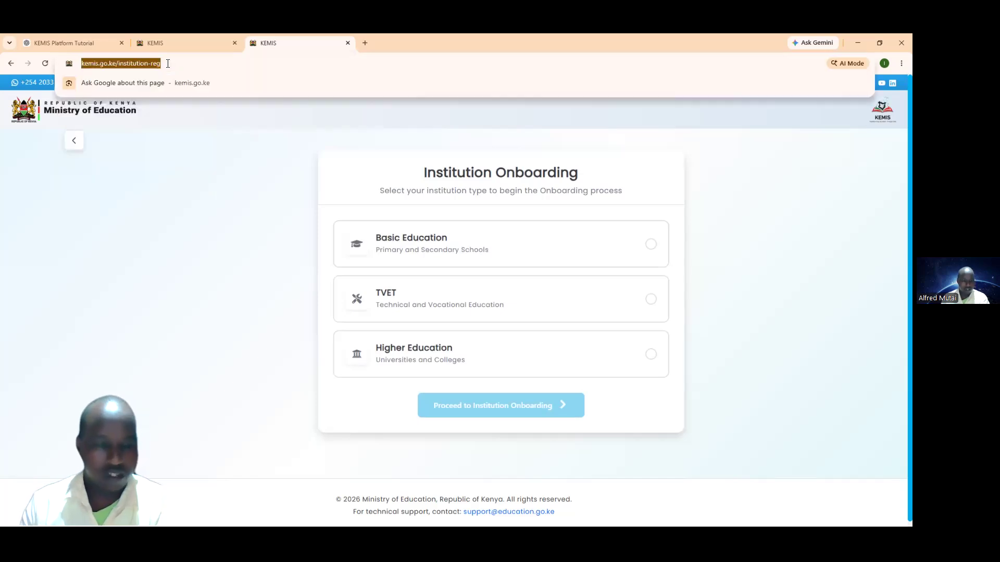
left_click(167, 64)
key("BackSpace")
key("BackSpace")
key("BackSpace")
key("BackSpace")
key("BackSpace")
key("BackSpace")
key("BackSpace")
key("BackSpace")
key("BackSpace")
key("BackSpace")
key("BackSpace")
key("BackSpace")
key("BackSpace")
key("BackSpace")
key("BackSpace")
key("BackSpace")
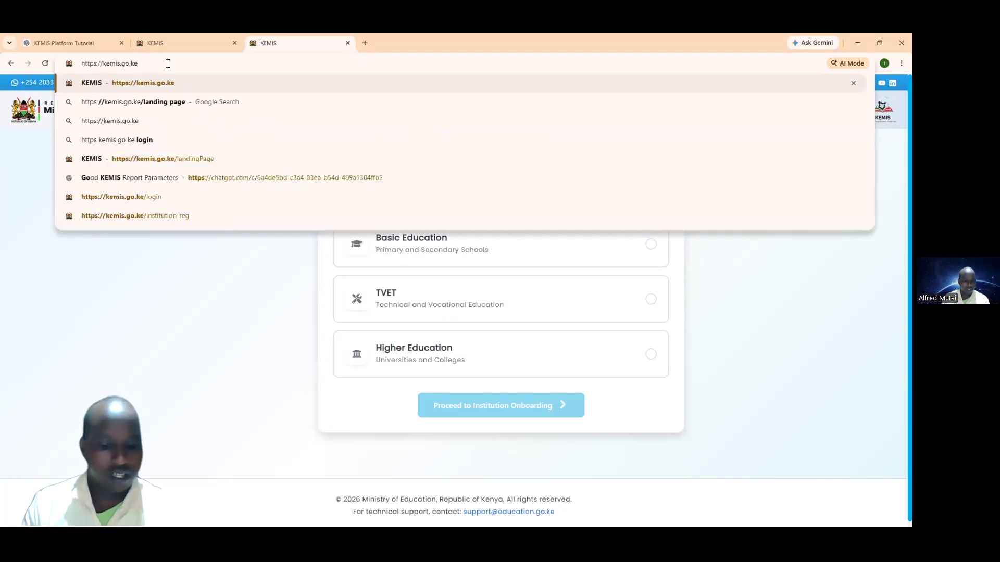
key("Return")
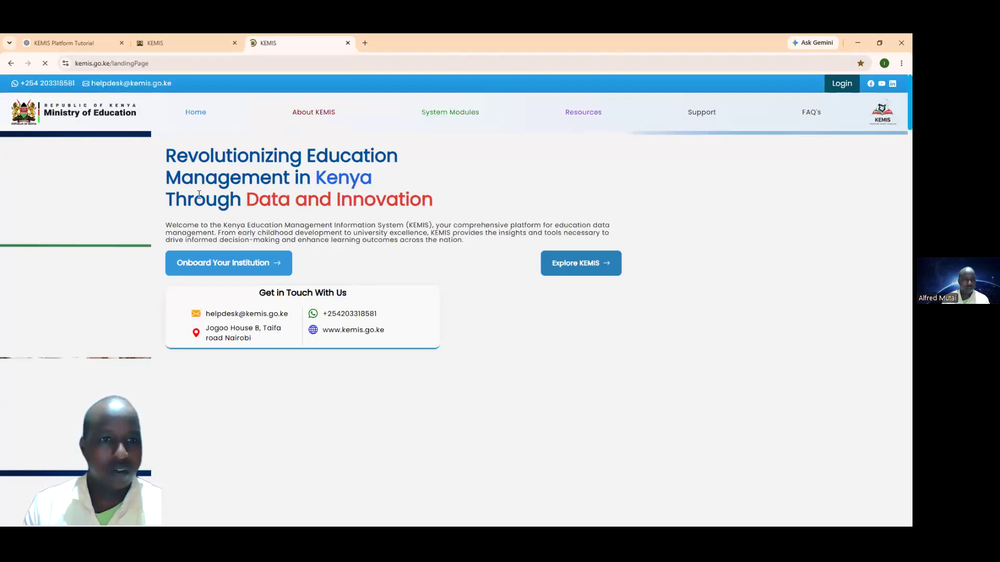
Step: Compare the main and training KEMIS pages, then start Onboard Your Institution on the training site
left_click(149, 41)
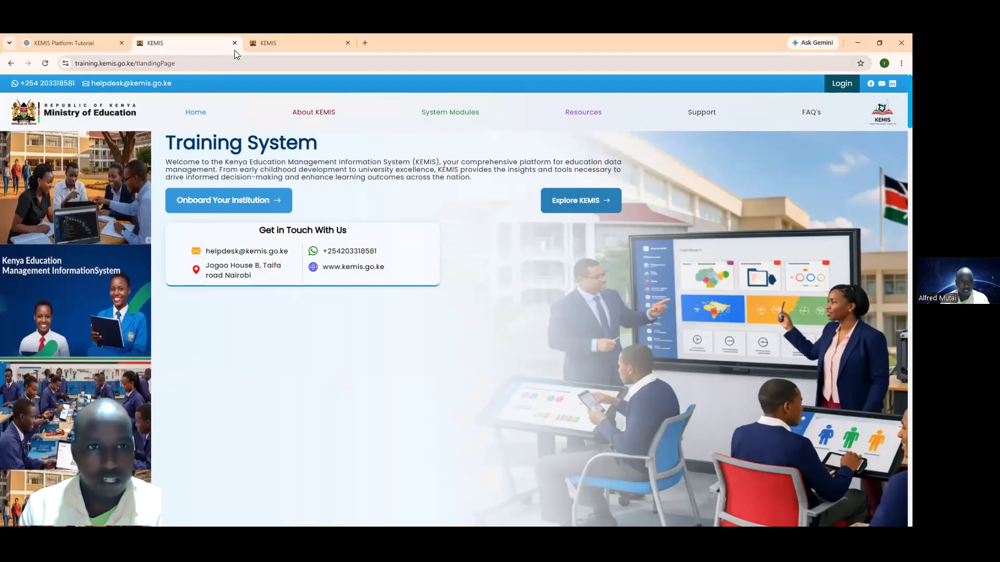
left_click(271, 42)
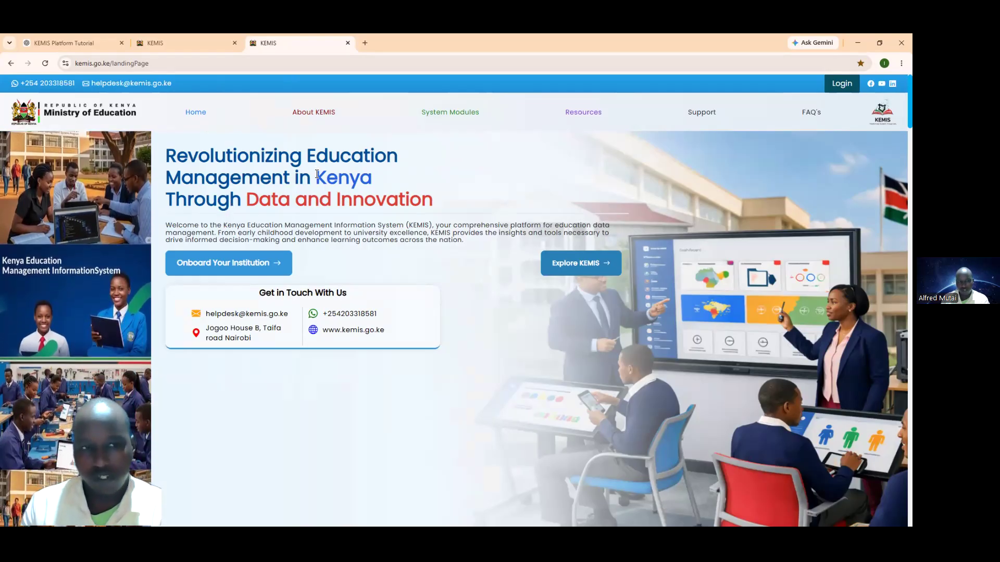
left_click(172, 42)
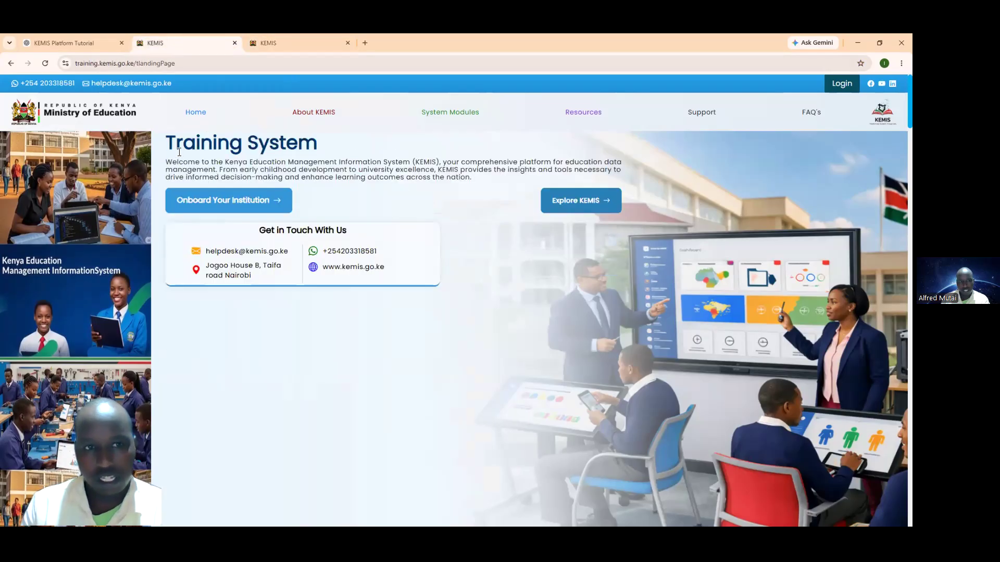
left_click(272, 45)
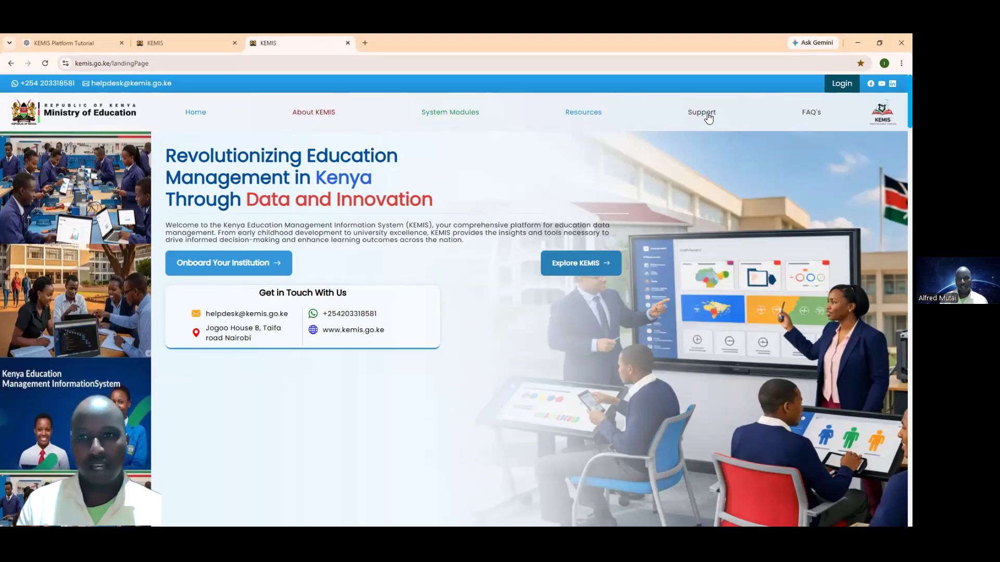
left_click(182, 47)
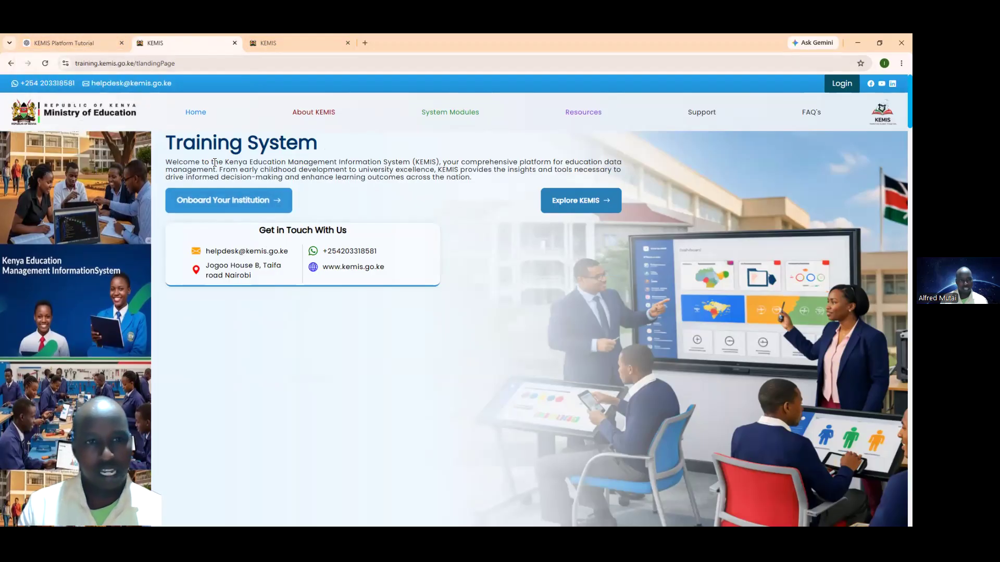
left_click(226, 207)
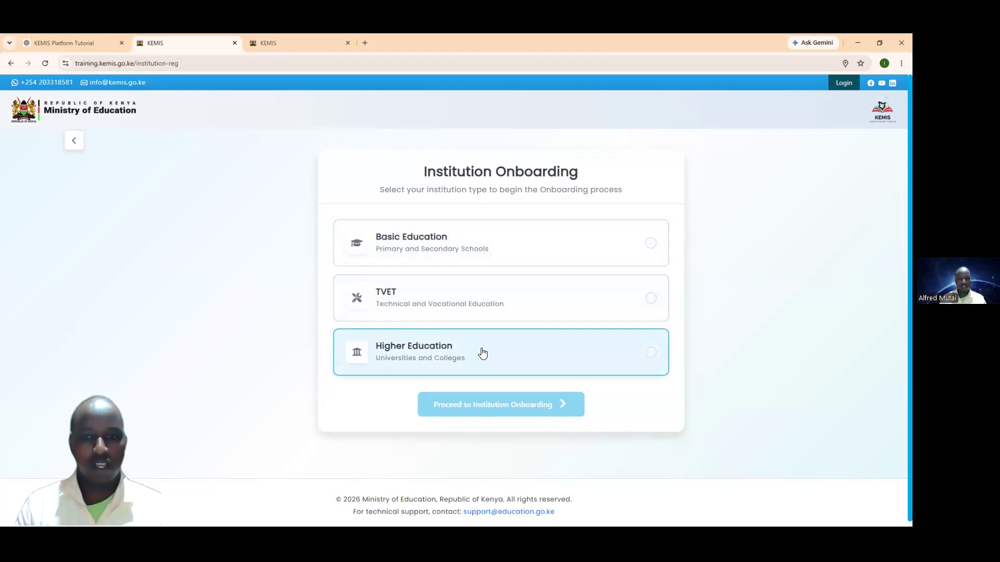
Step: Select Basic Education as the institution type and proceed to the Institution Details form
left_click(650, 243)
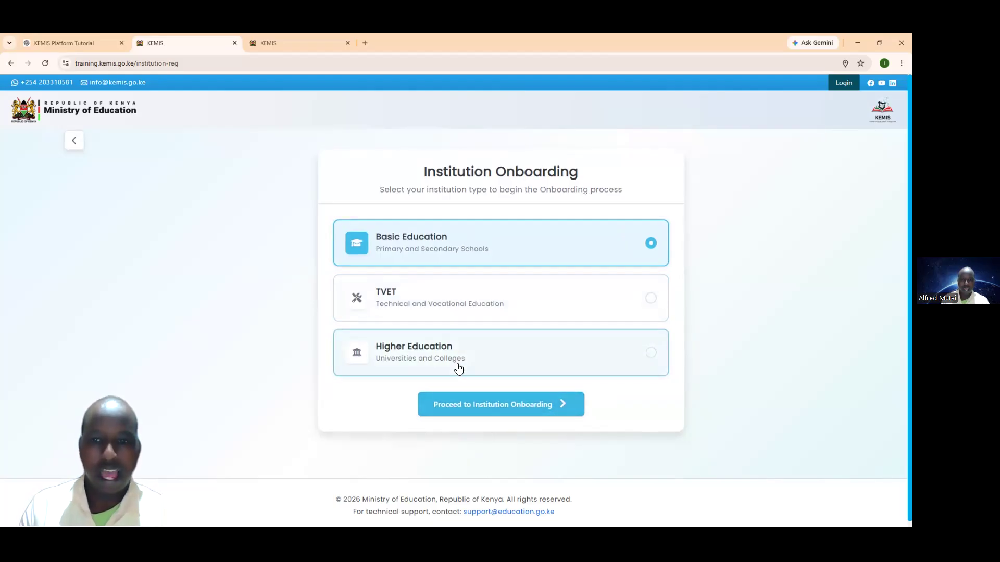
left_click(650, 299)
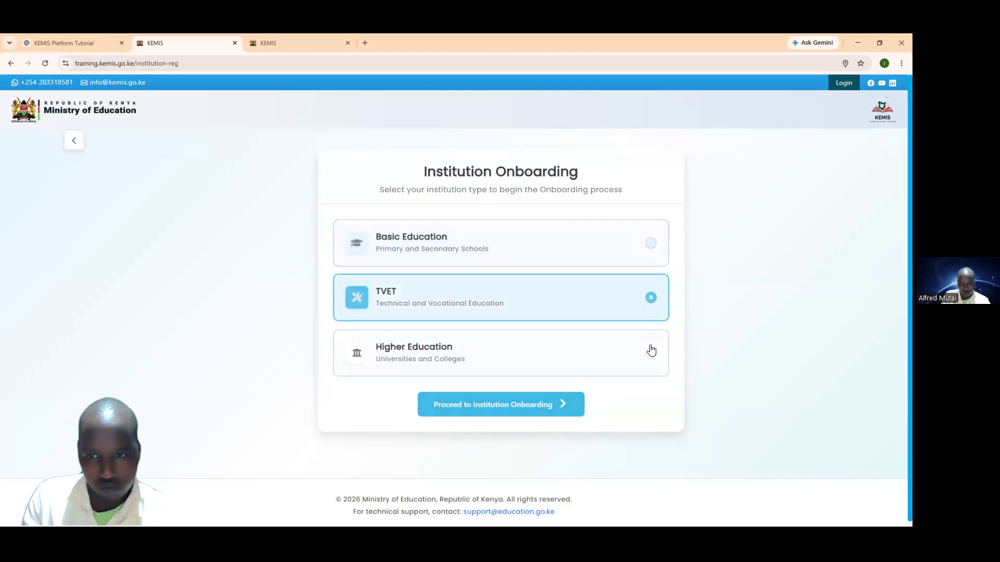
left_click(650, 353)
left_click(651, 243)
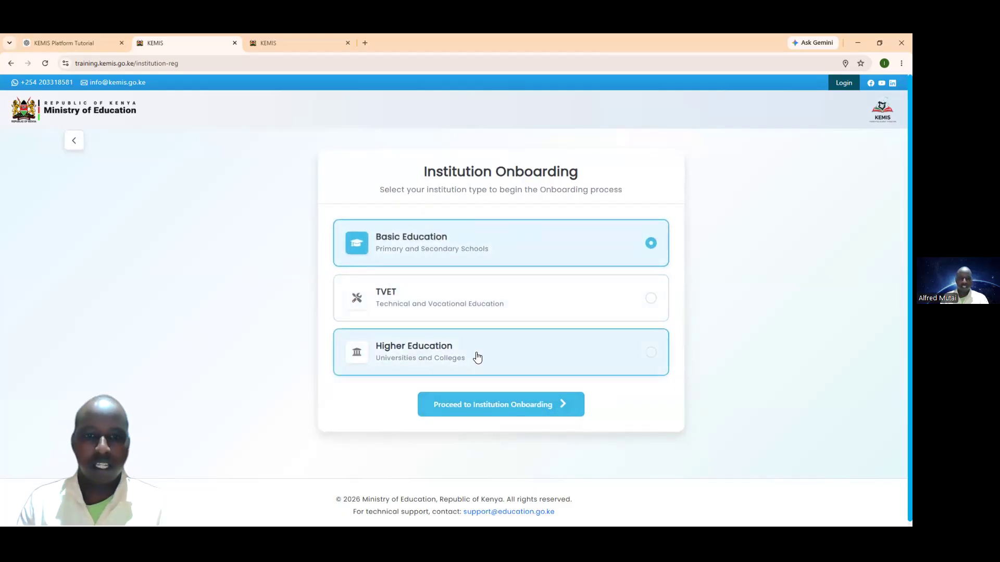
left_click(498, 409)
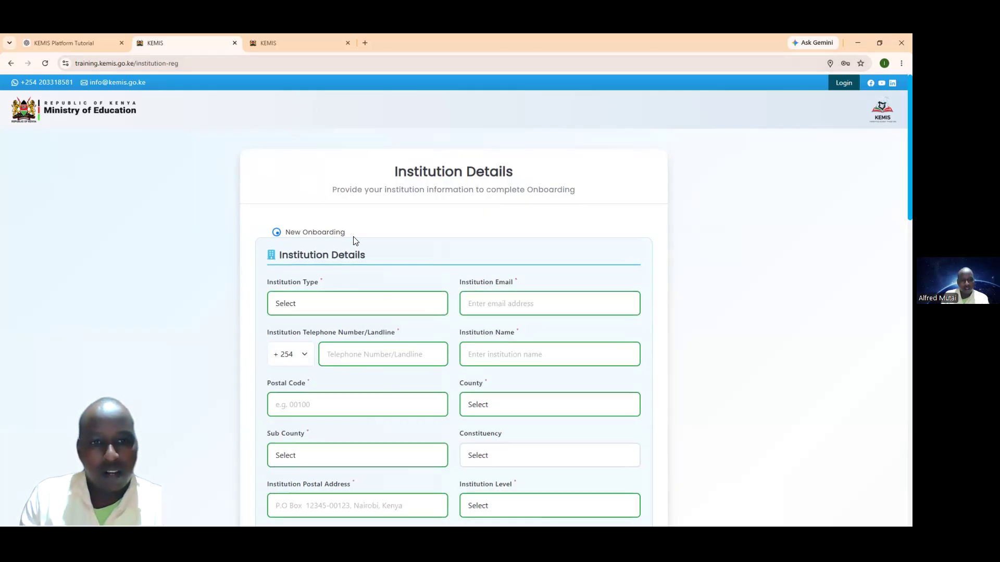
Step: Set the Institution Type to Mixed School
scroll(298, 202, "down", 1)
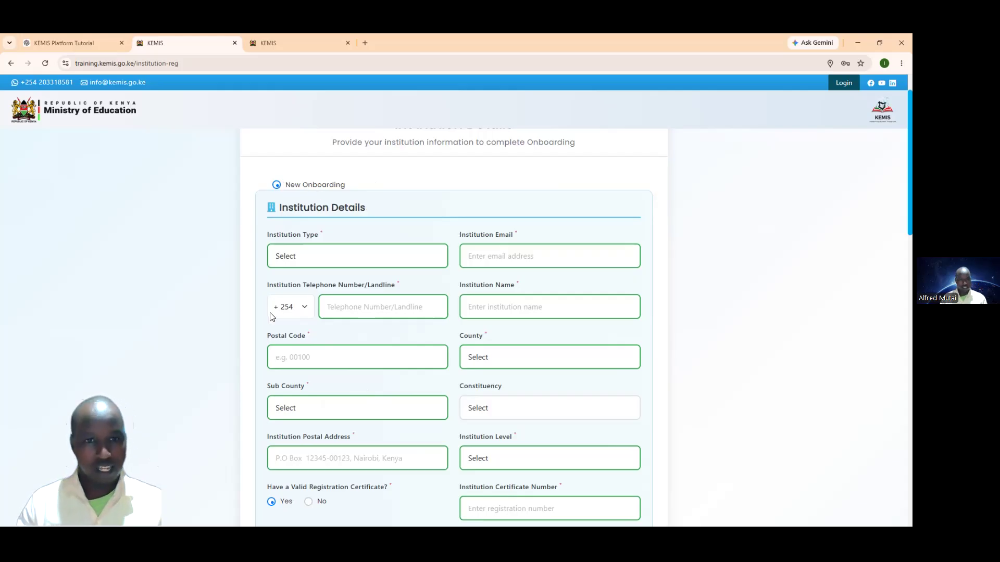
left_click(340, 263)
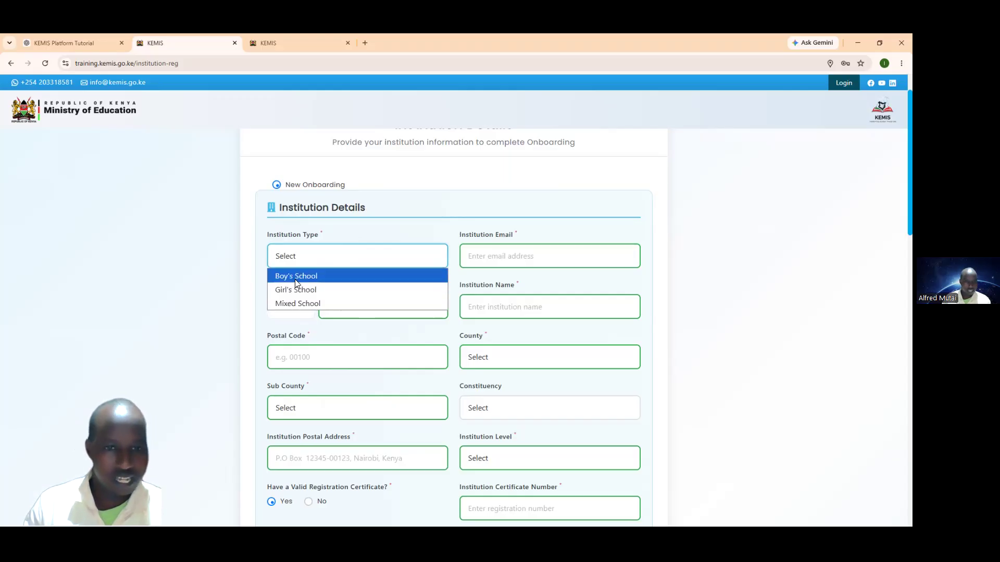
left_click(295, 301)
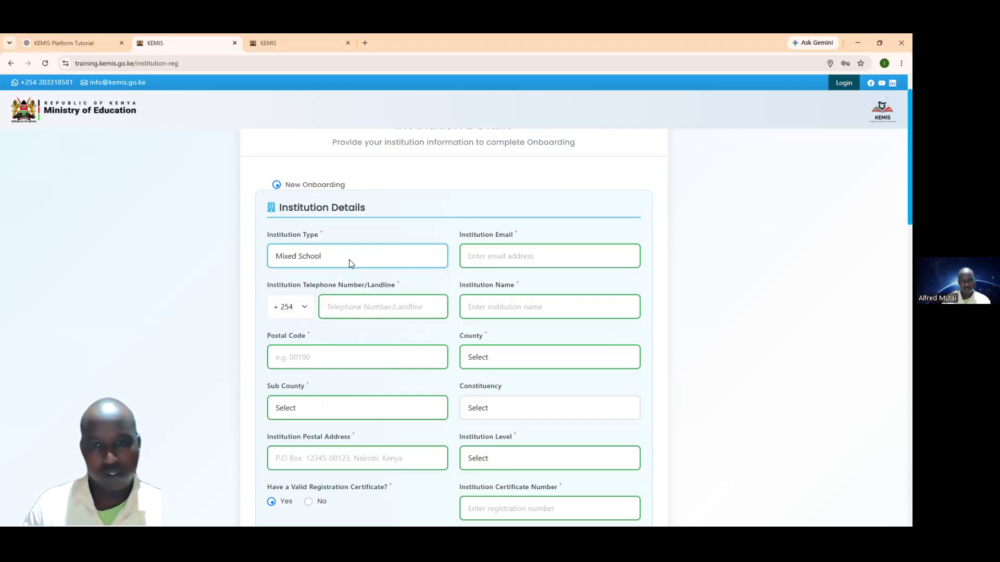
Step: Try a saved institution email, clear the Email field when it is rejected, and open a new tab
left_click(478, 259)
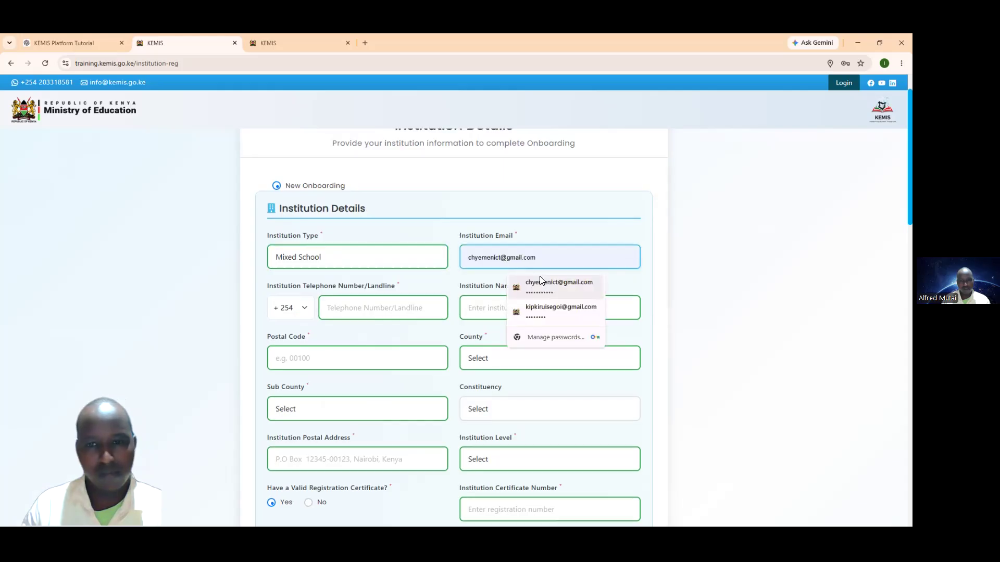
left_click(559, 311)
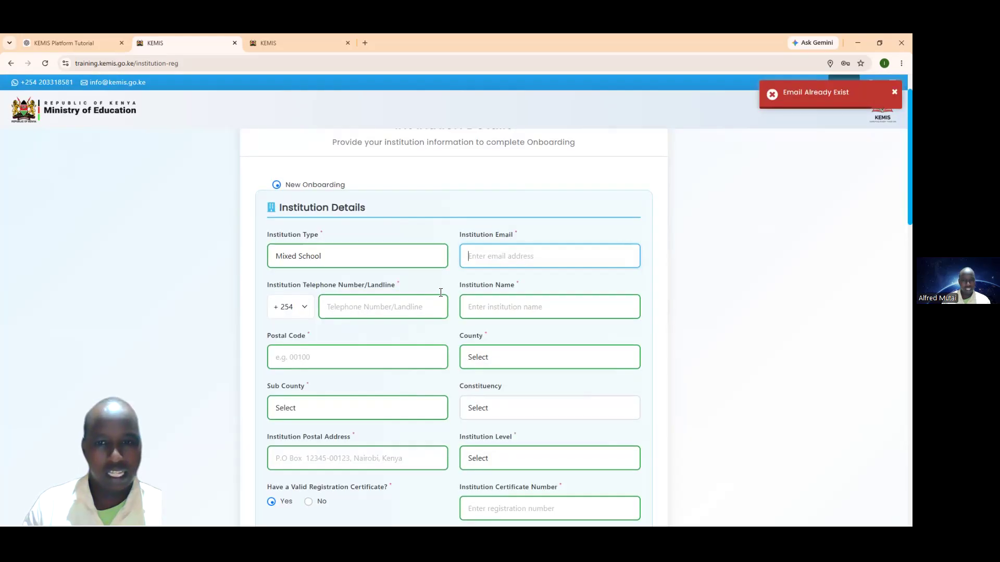
left_click(476, 258)
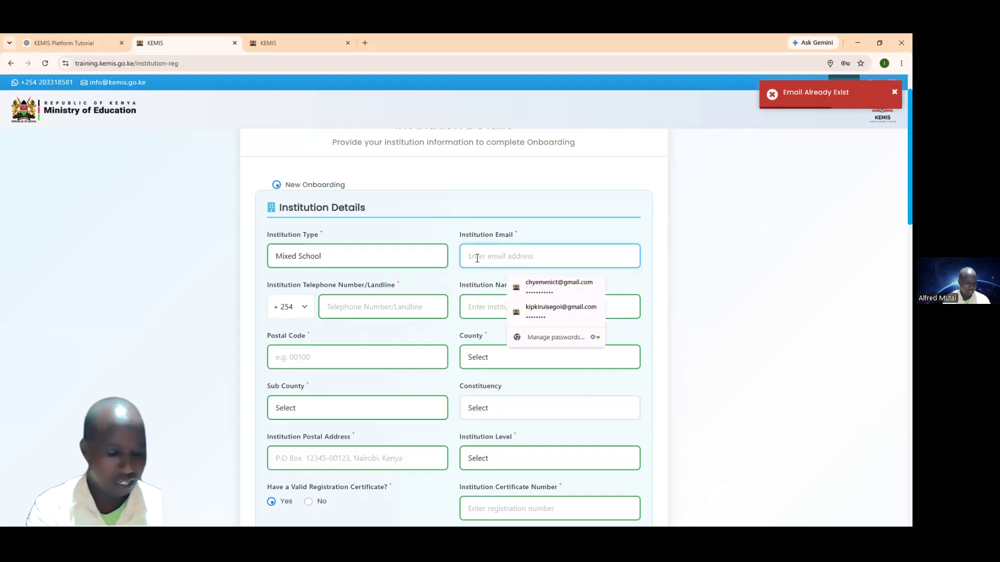
type("cheruiy")
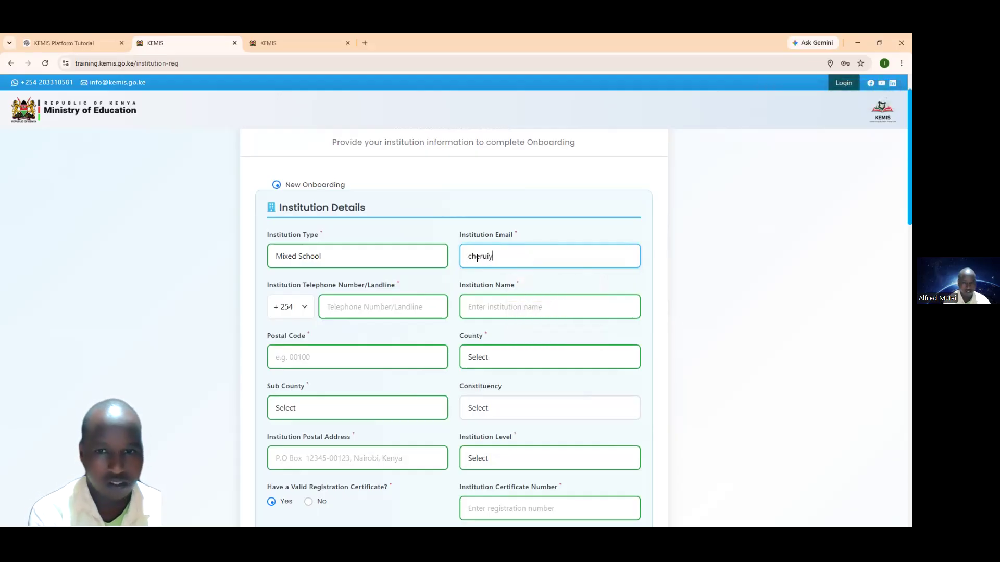
key("BackSpace")
key("BackSpace")
key("BackSpace")
key("BackSpace")
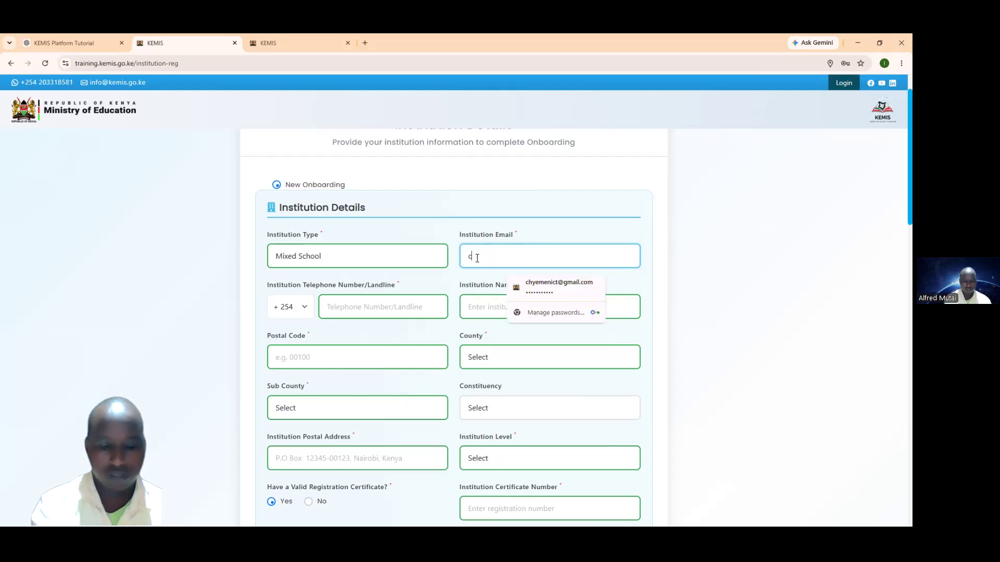
key("BackSpace")
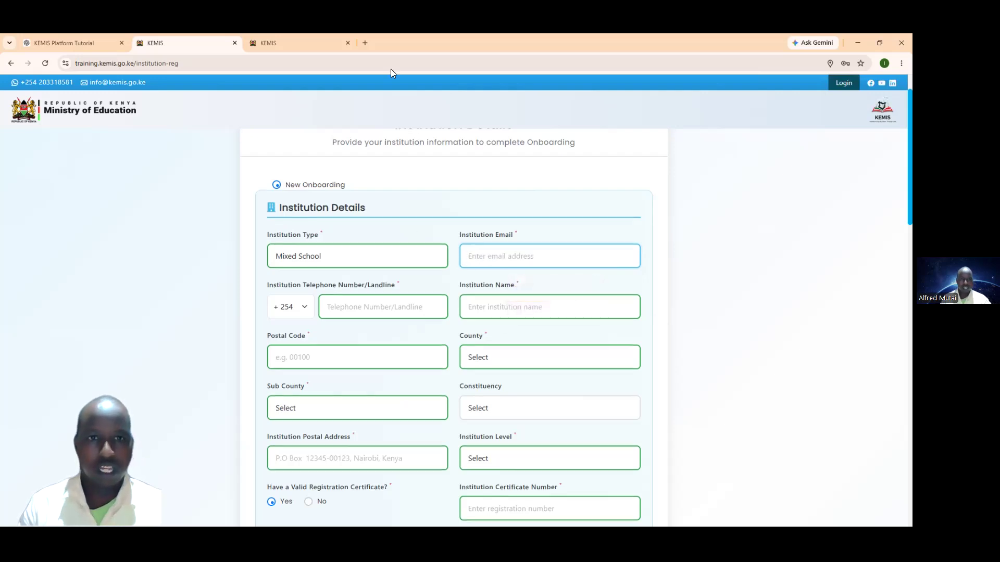
left_click(365, 45)
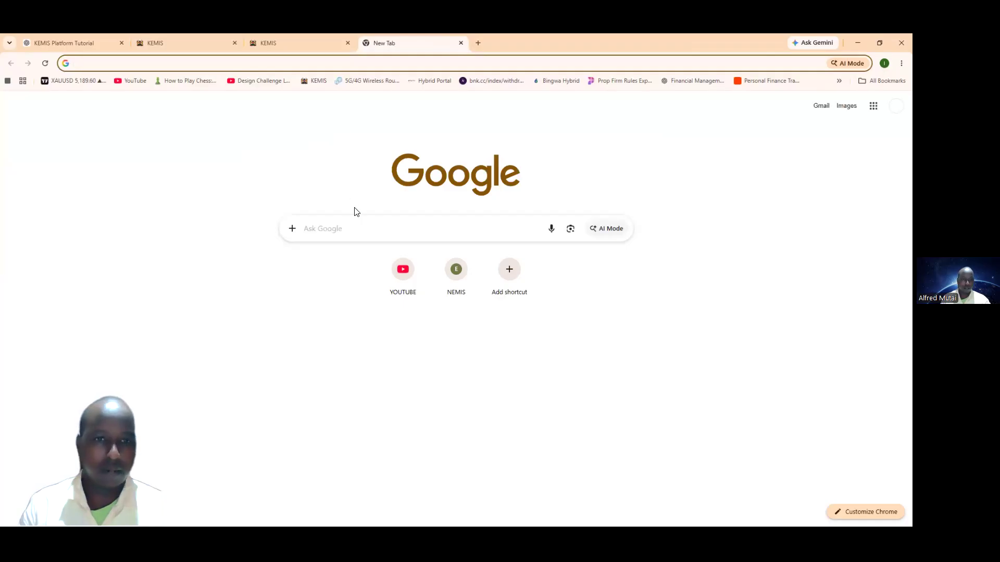
Step: Search Google for a temporary mail generator and open temp-mail.org
left_click(357, 228)
type("temporary mail generator")
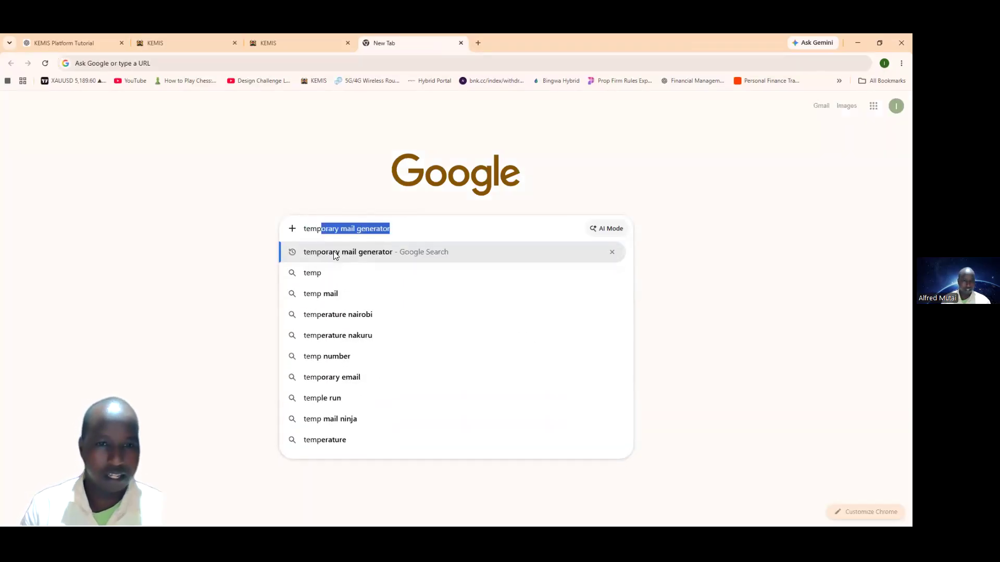
left_click(333, 251)
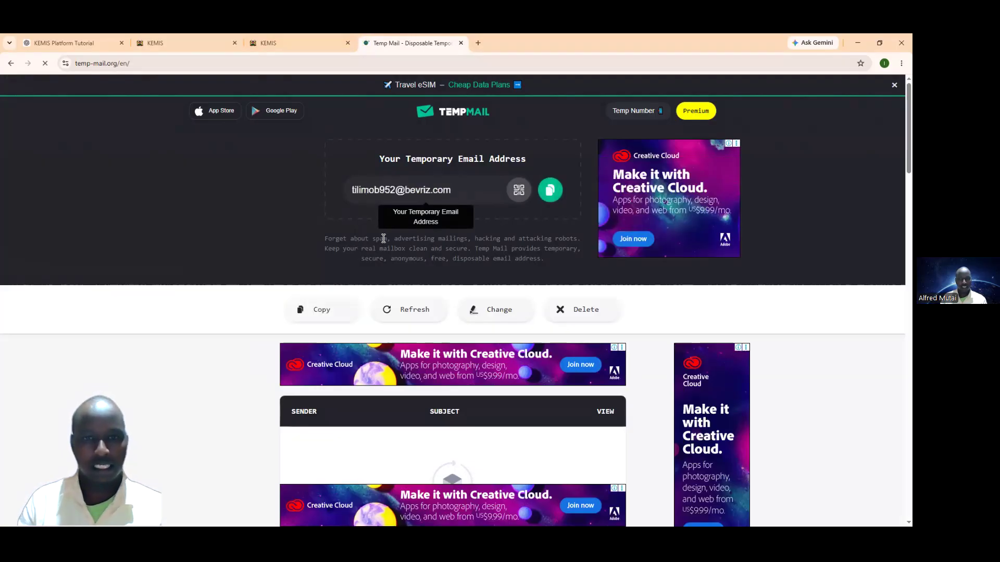
Step: Copy the disposable Temp Mail address and return to the KEMIS Institution Email field
left_click_drag(453, 189, 352, 188)
right_click(353, 189)
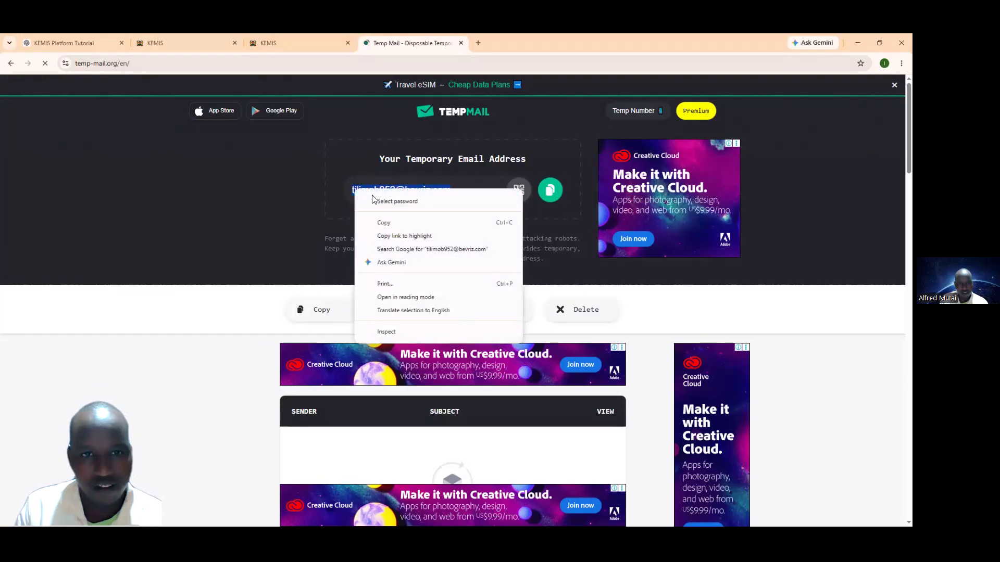
left_click(394, 223)
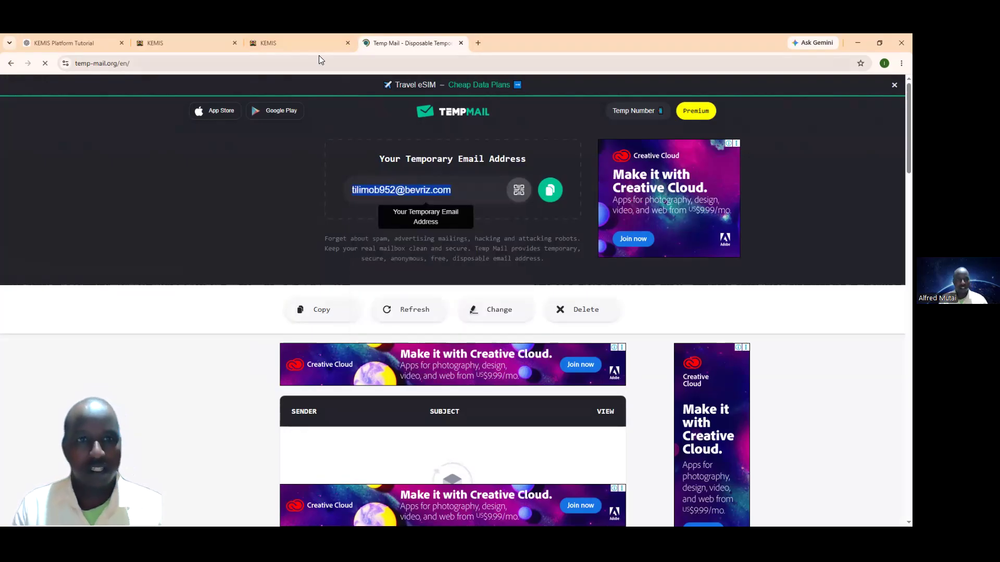
left_click(220, 42)
left_click(488, 257)
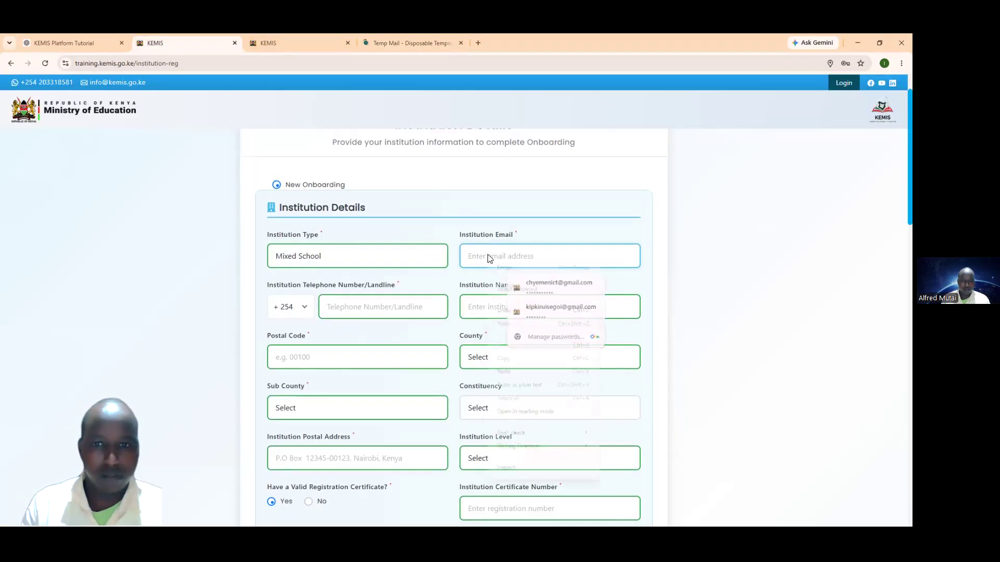
Step: Paste the disposable address as Institution Email and enter the institution telephone number
right_click(488, 257)
left_click(520, 372)
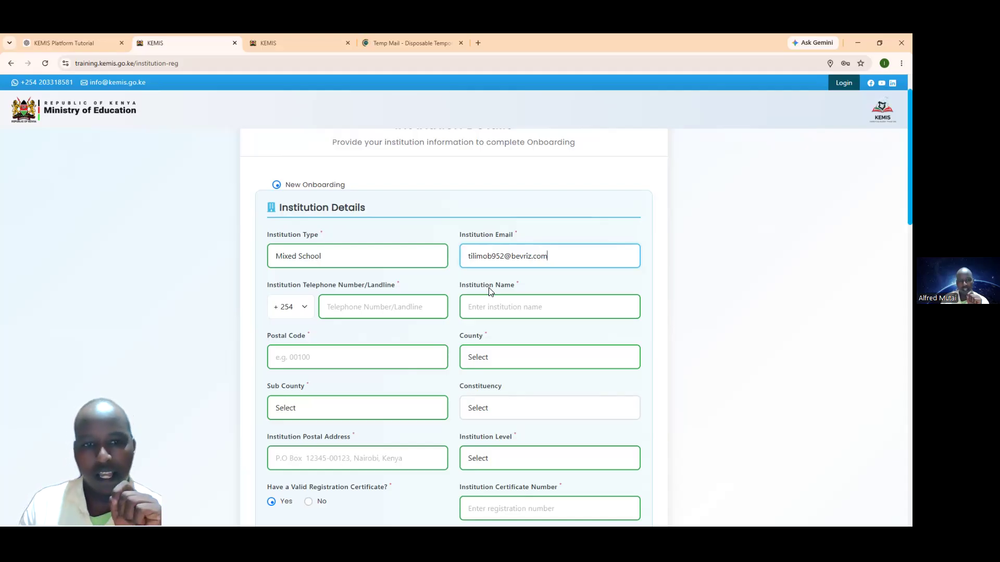
left_click(329, 308)
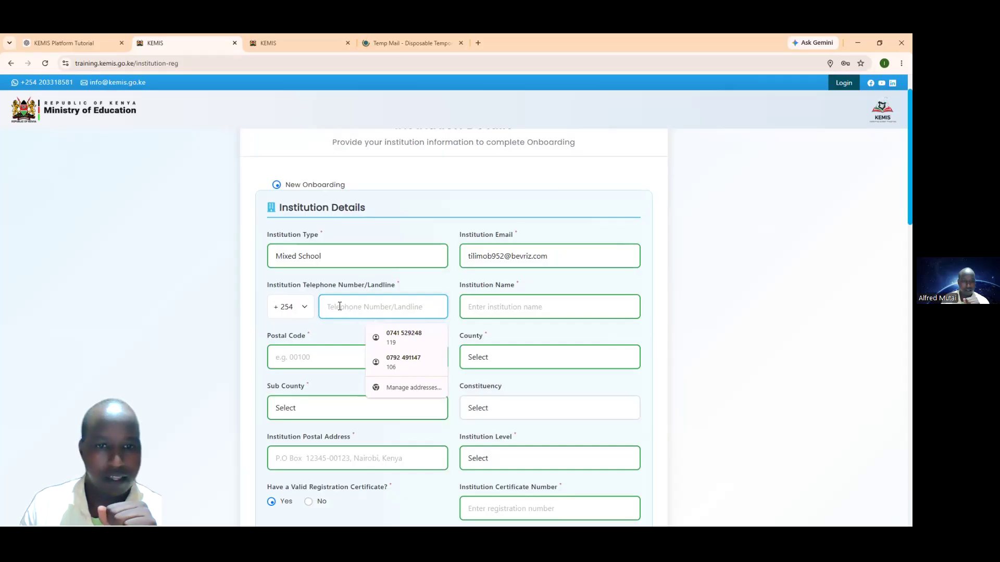
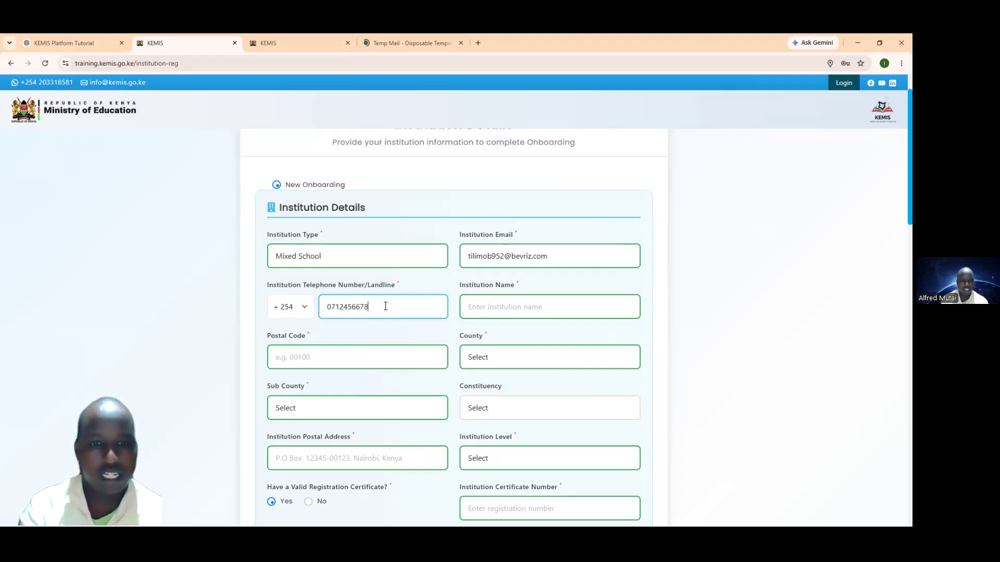
Step: Fill the Institution Name with 'kemis junior school' from a suggestion
left_click(500, 306)
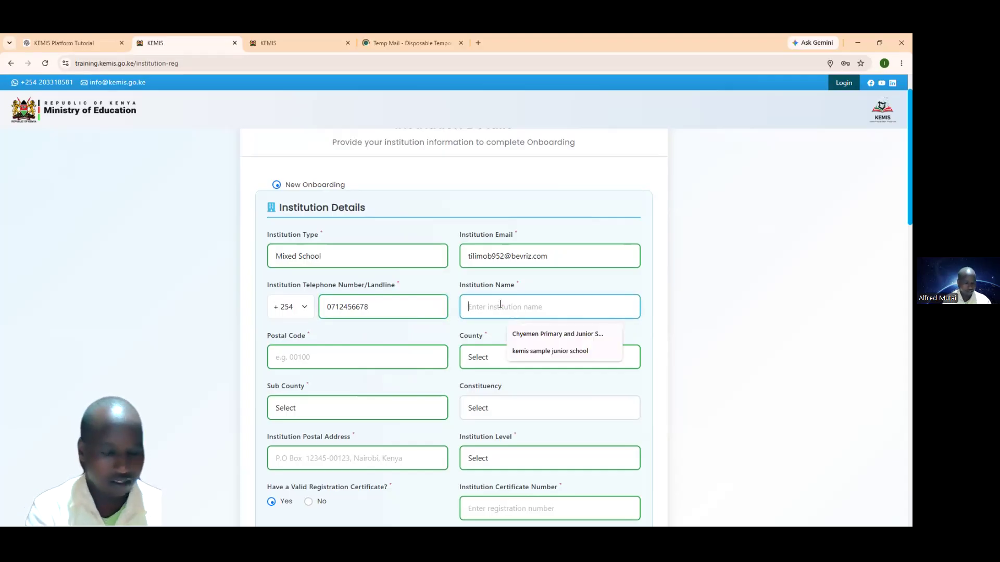
left_click(521, 351)
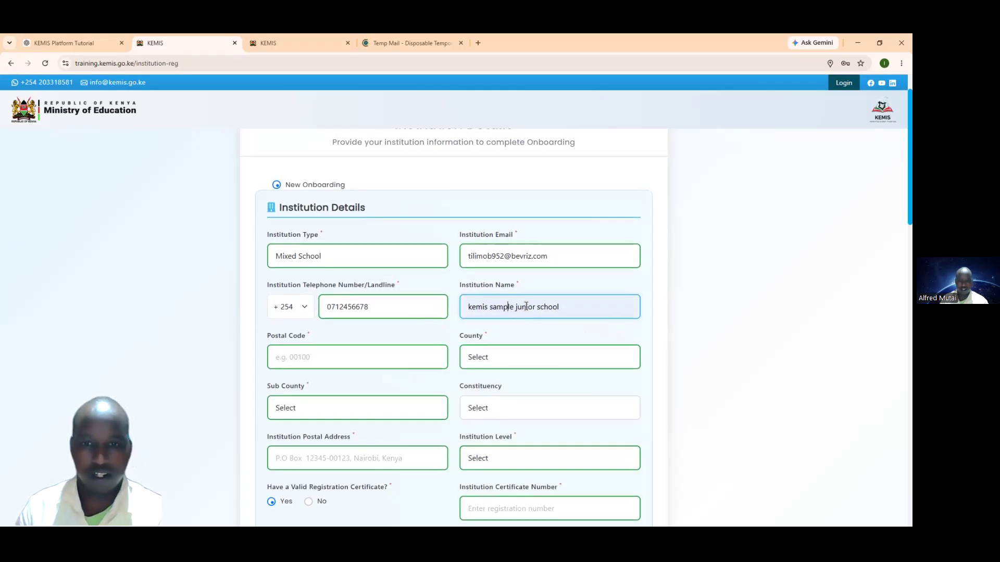
key("BackSpace")
key("BackSpace")
key("BackSpace")
key("BackSpace")
key("BackSpace")
key("BackSpace")
key("BackSpace")
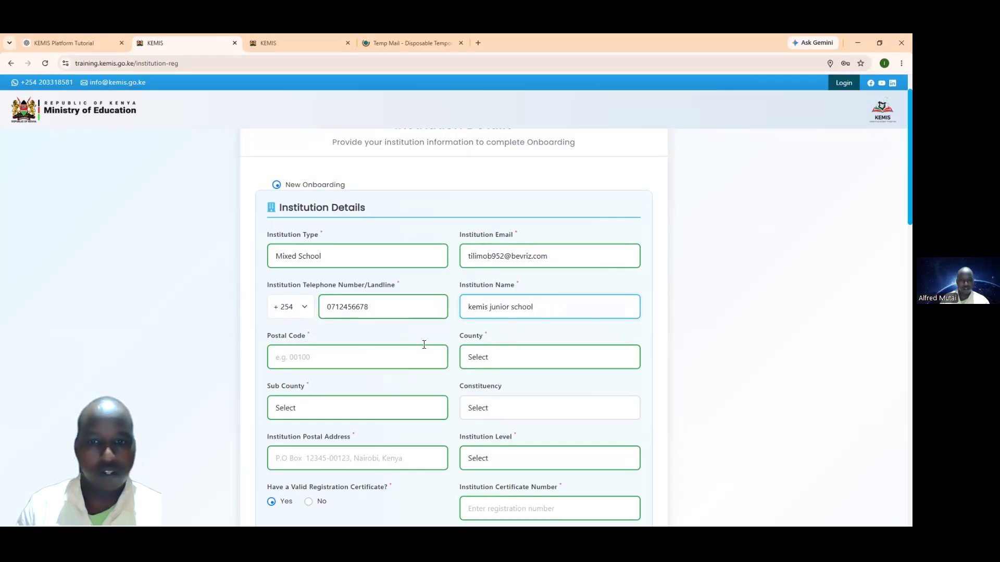
Step: Autofill the postal address fields and change the Postal Code to 20200
left_click(351, 354)
left_click(337, 392)
key("BackSpace")
type("0200")
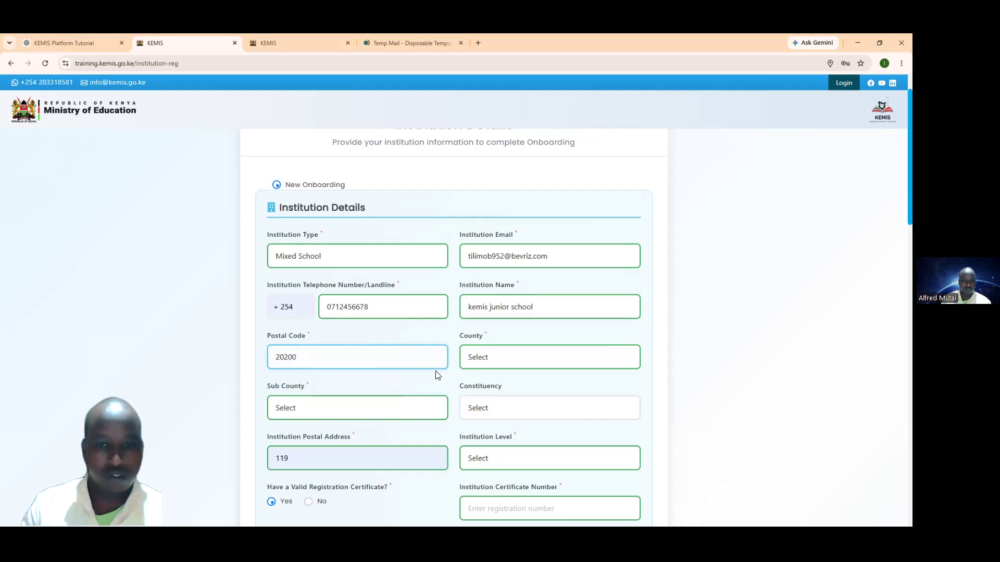
left_click(478, 363)
Step: Choose Kericho for County and Sub County, and BELGUT for Constituency
left_click(494, 229)
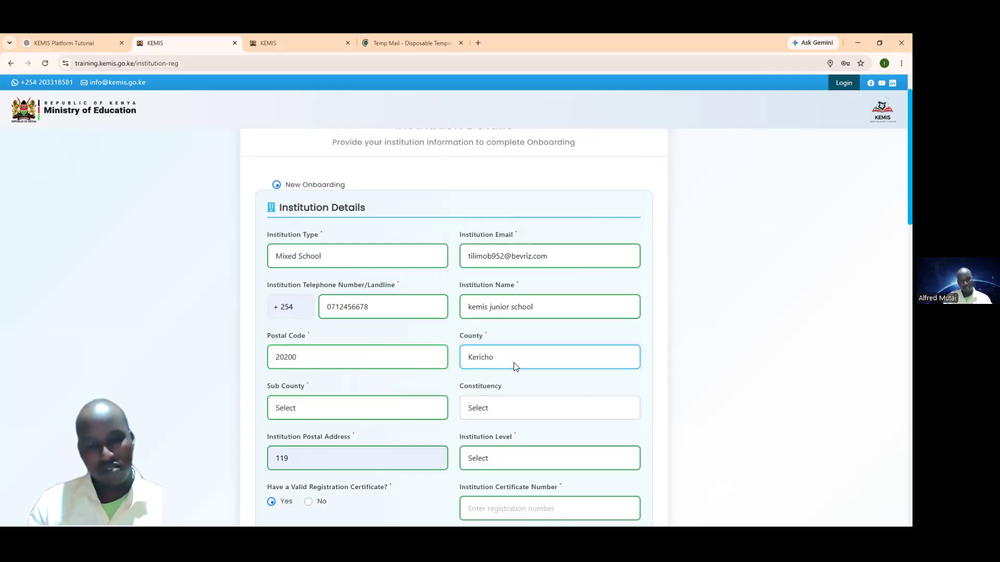
left_click(359, 412)
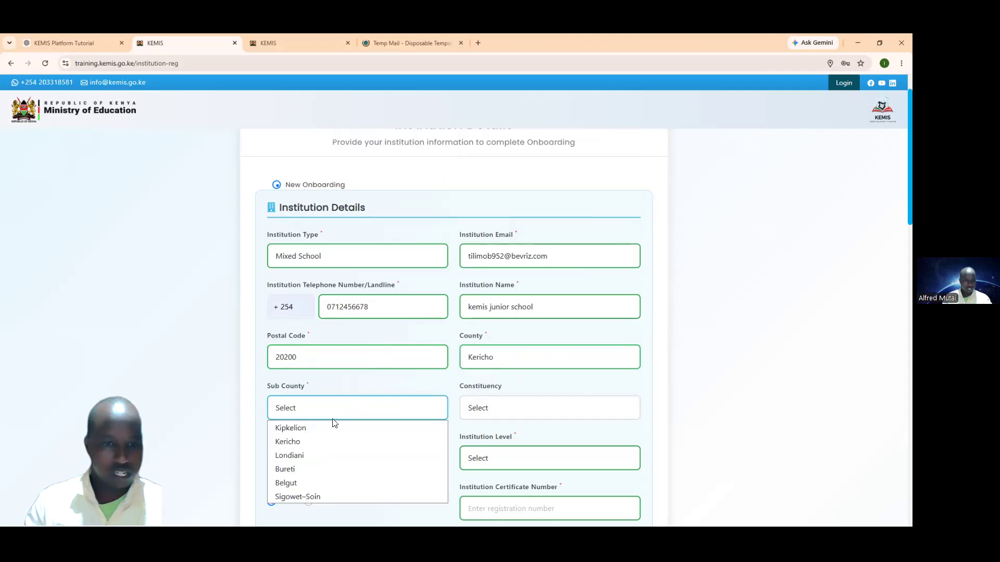
left_click(309, 441)
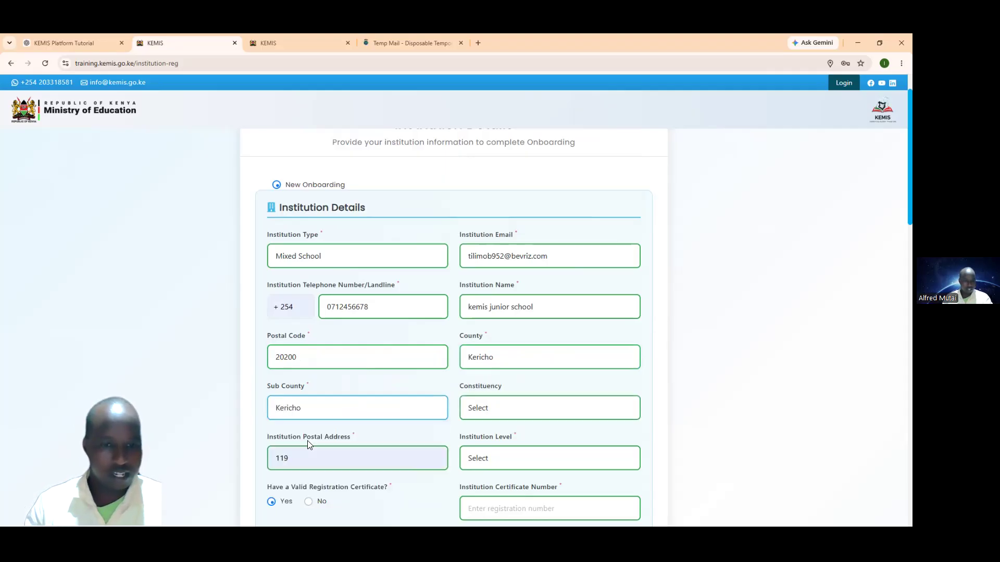
left_click(344, 411)
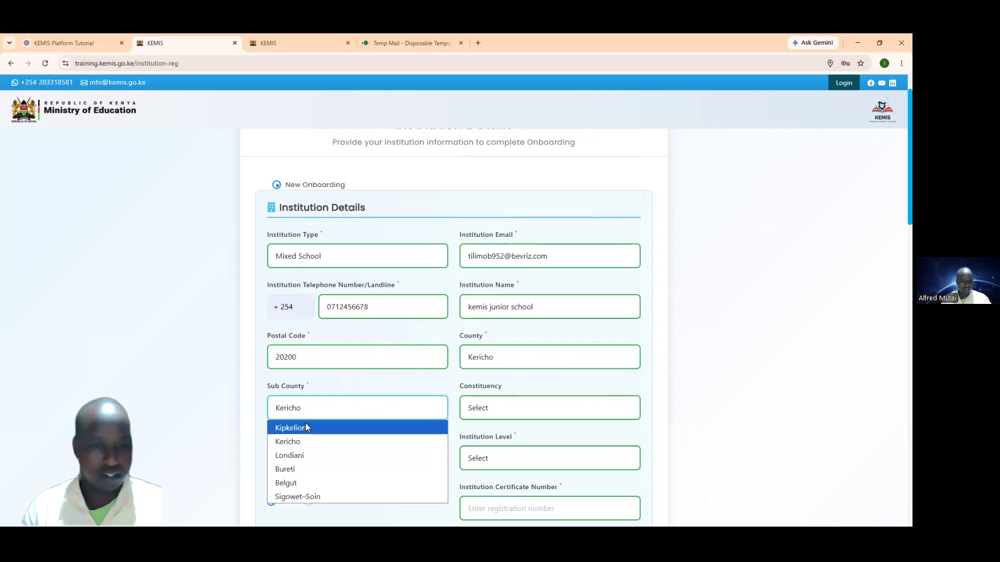
left_click(306, 440)
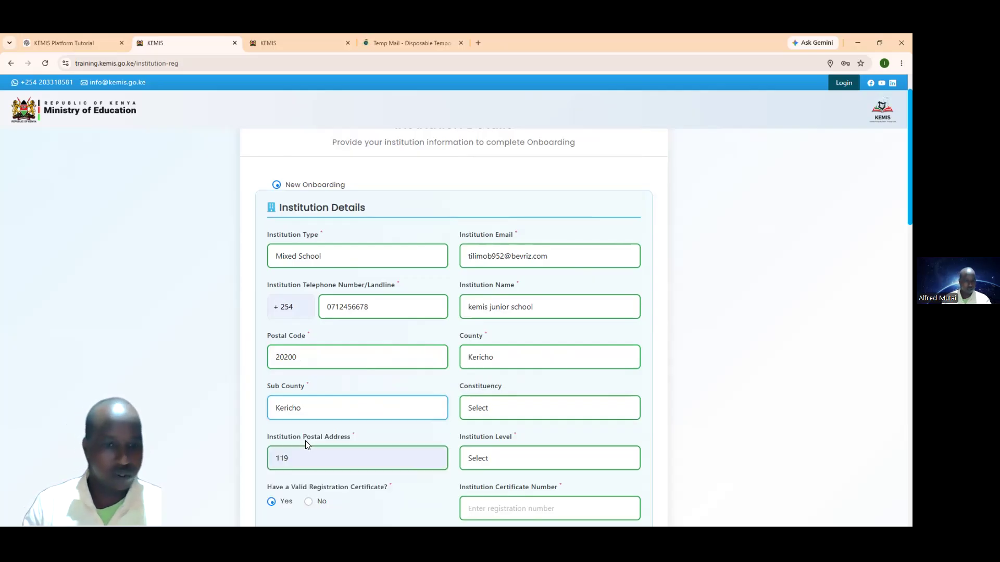
left_click(489, 412)
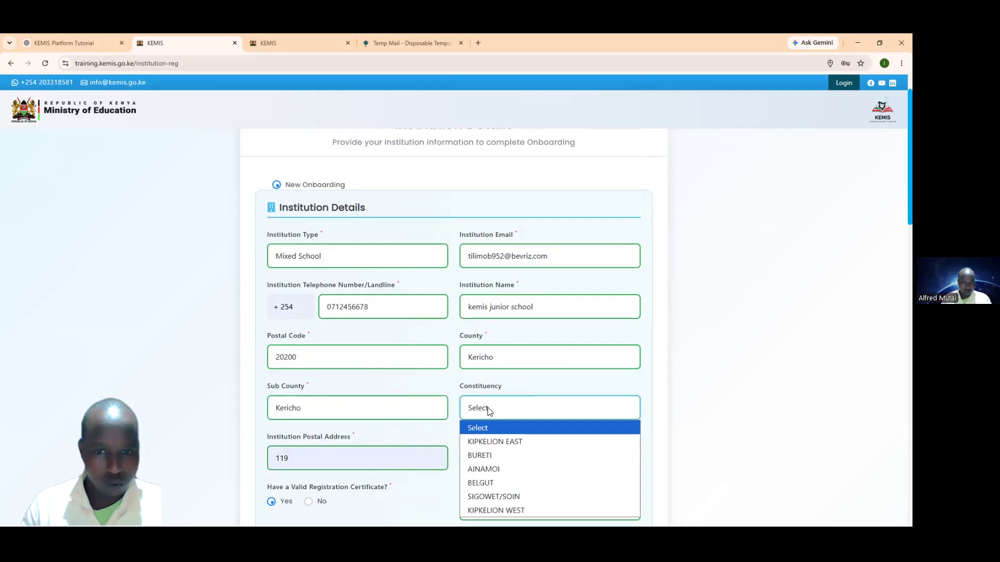
left_click(495, 483)
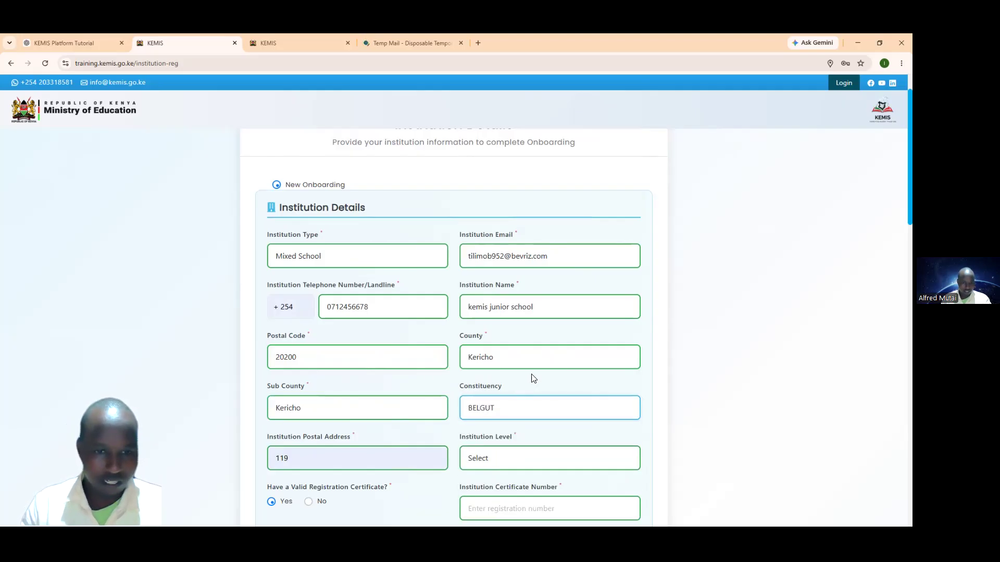
Step: Correct the last digit of the institution postal address to 0
scroll(533, 378, "down", 2)
left_click(318, 363)
key("BackSpace")
type("0")
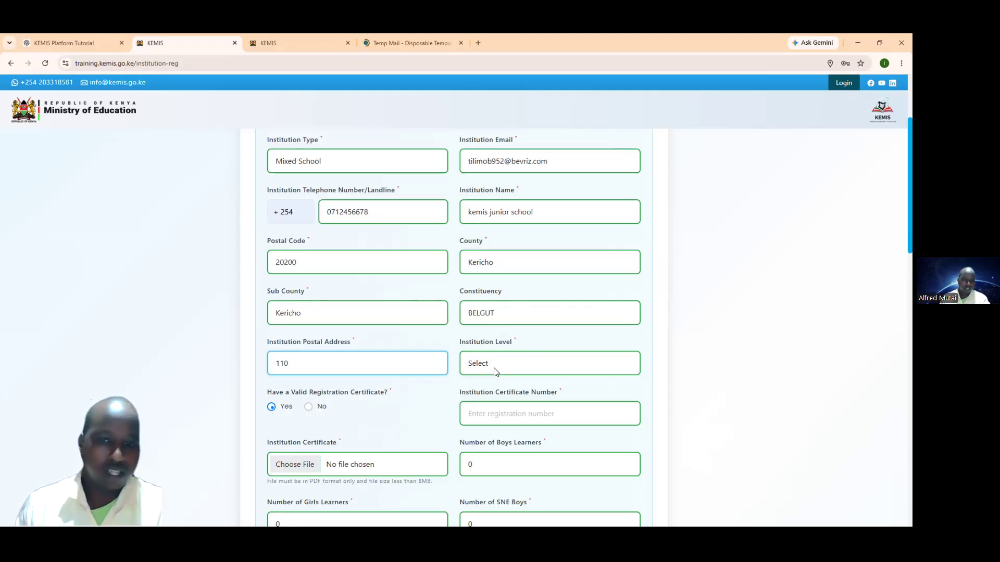
Step: Pick Primary (Pre-Primary and Junior included) Education from the Institution Level dropdown
left_click(495, 371)
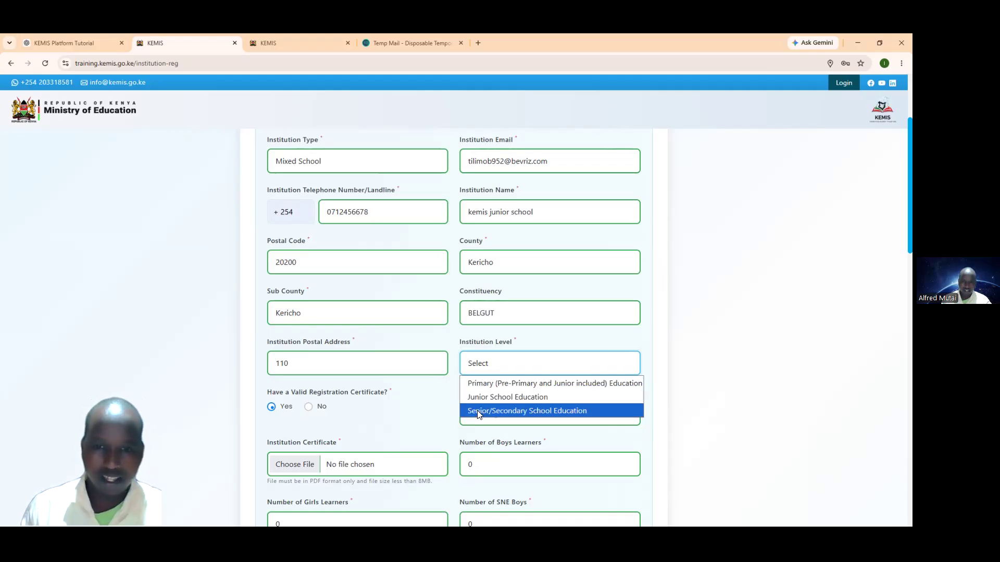
left_click(435, 415)
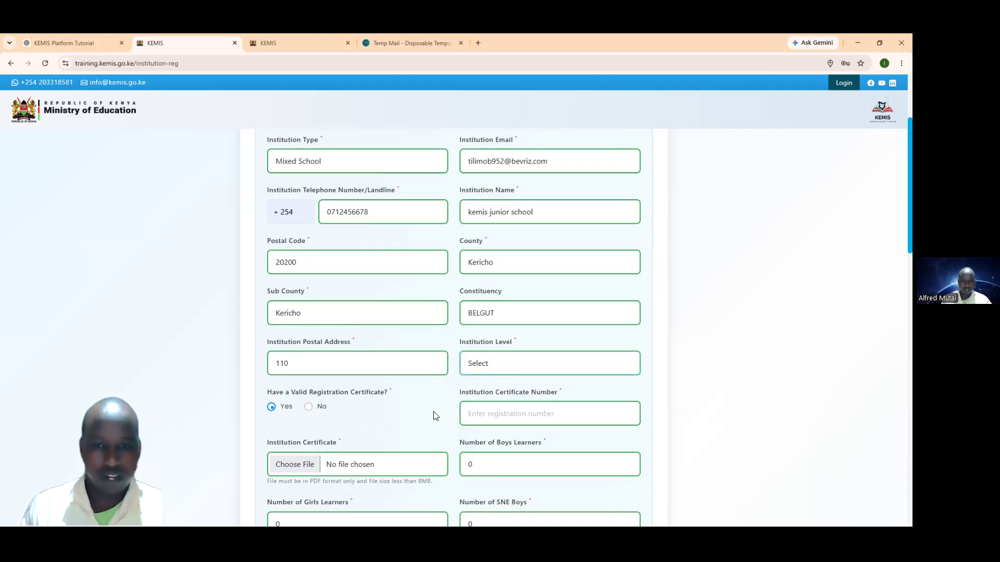
left_click(519, 366)
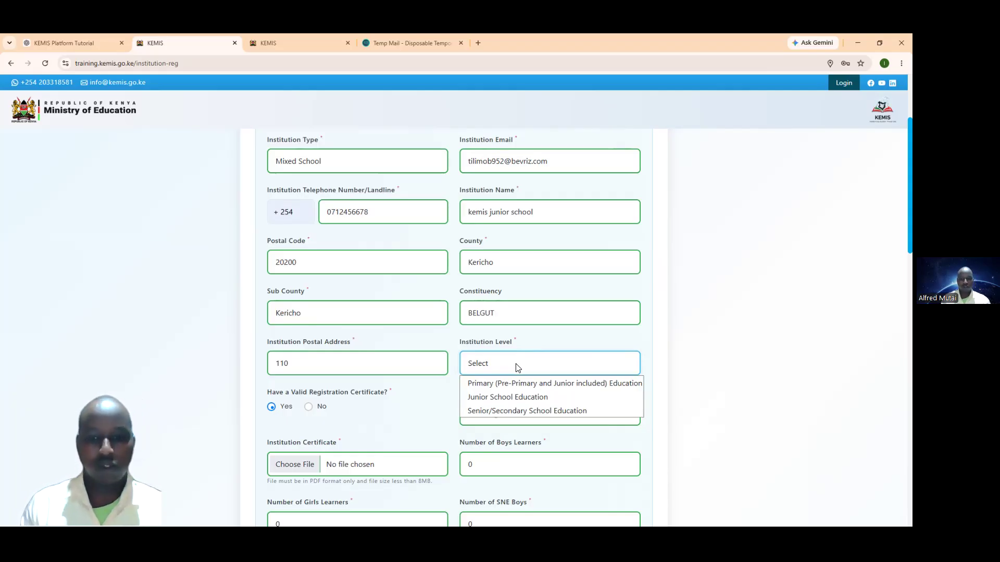
left_click(452, 375)
left_click(499, 368)
left_click(461, 383)
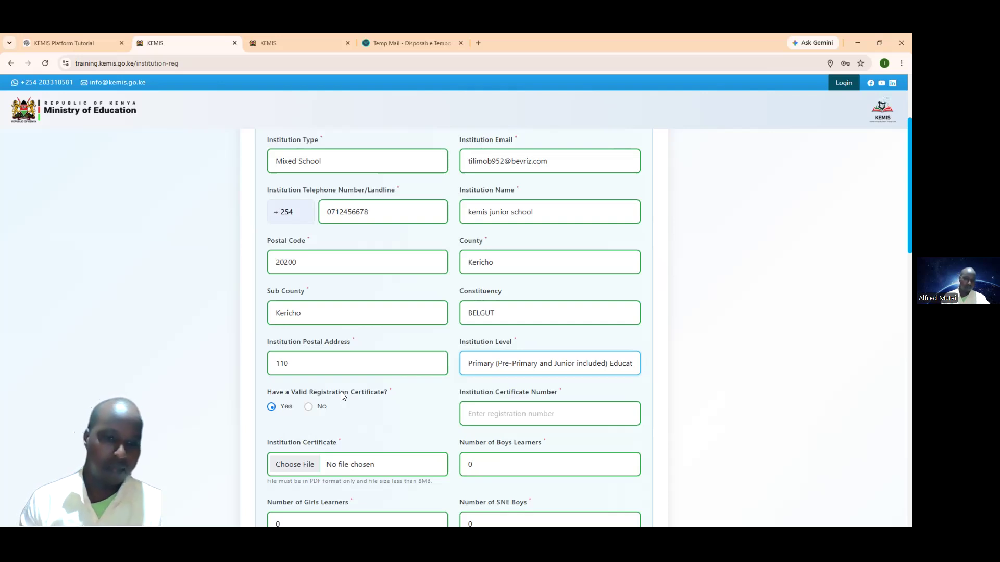
left_click(272, 408)
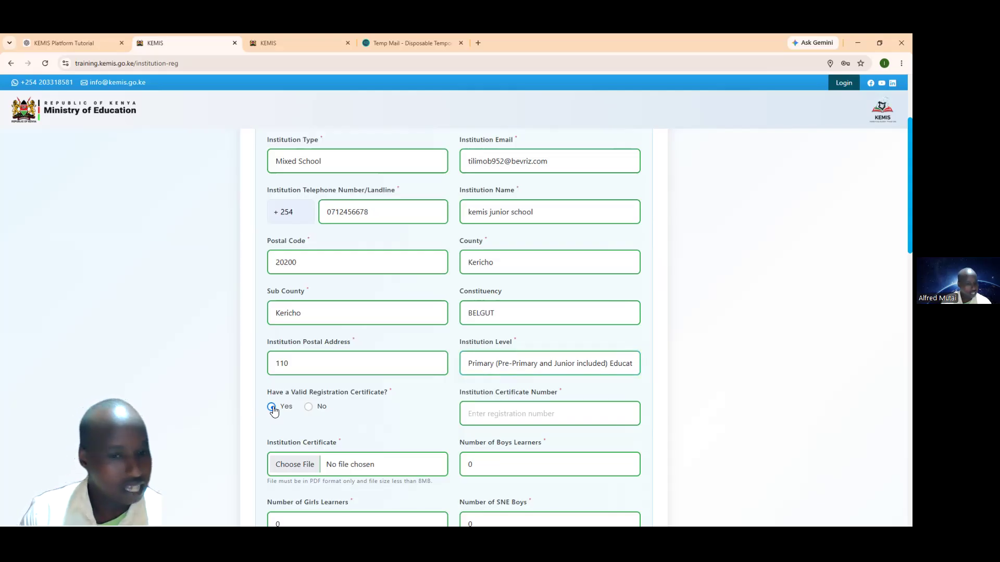
Step: Mark the institution as holding a valid registration certificate and enter its certificate number
left_click(308, 407)
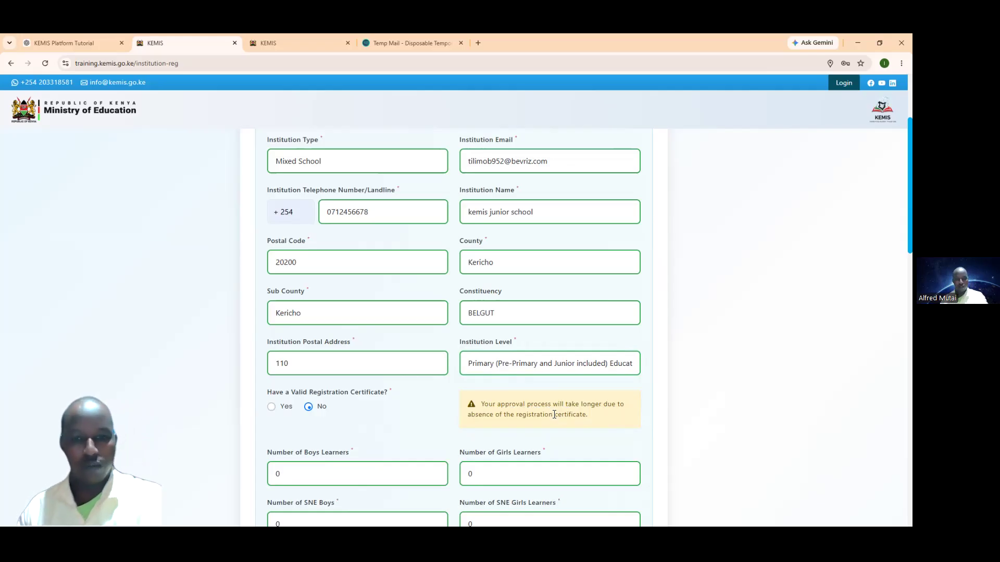
left_click(271, 408)
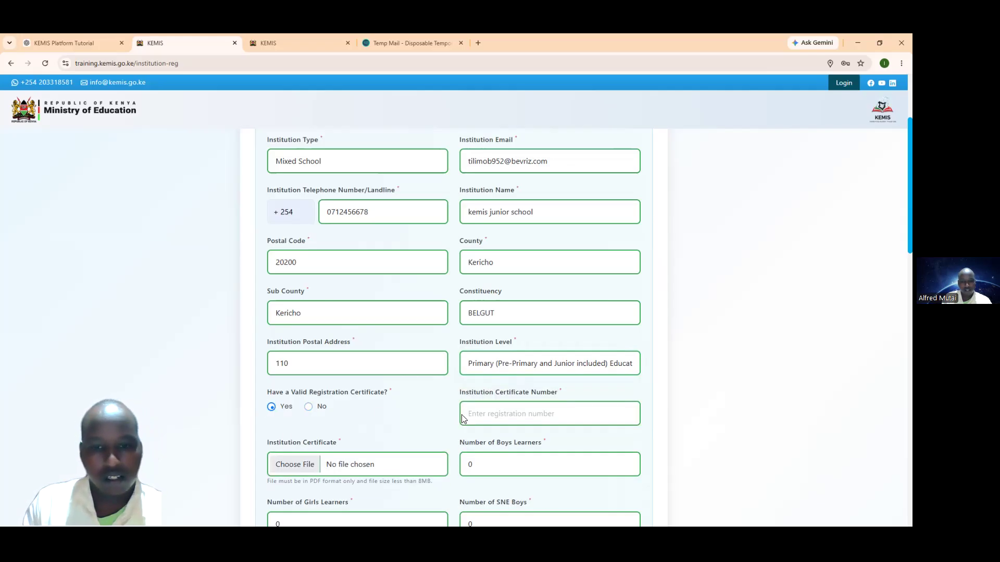
left_click(483, 419)
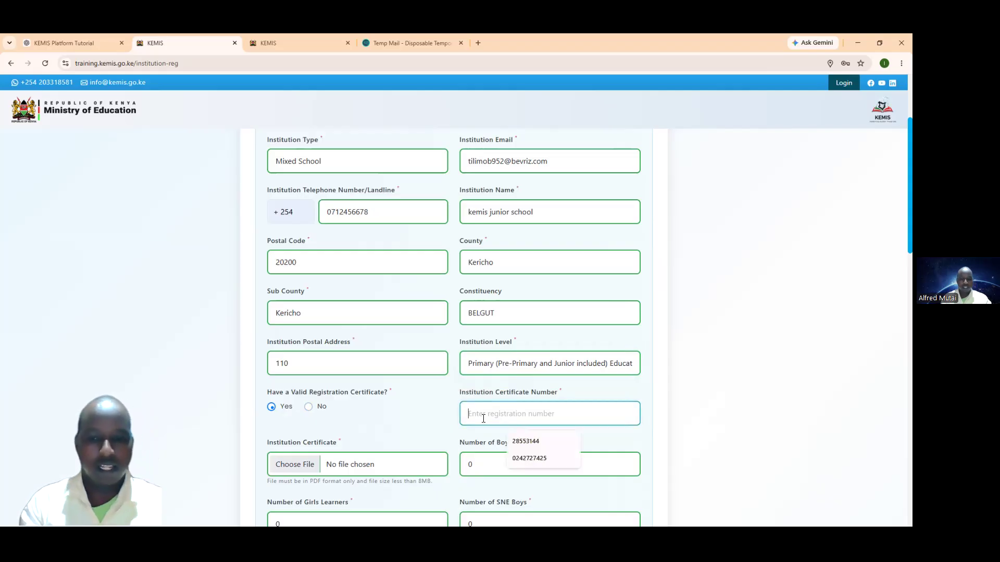
type("4656+8+5+65+")
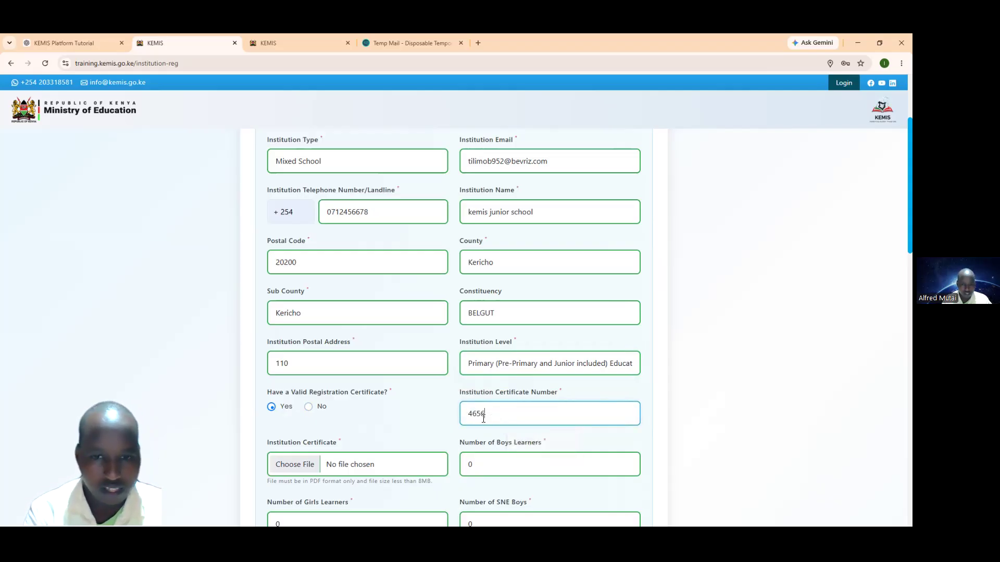
key("BackSpace")
key("BackSpace")
key("BackSpace")
key("BackSpace")
key("BackSpace")
key("BackSpace")
key("BackSpace")
key("BackSpace")
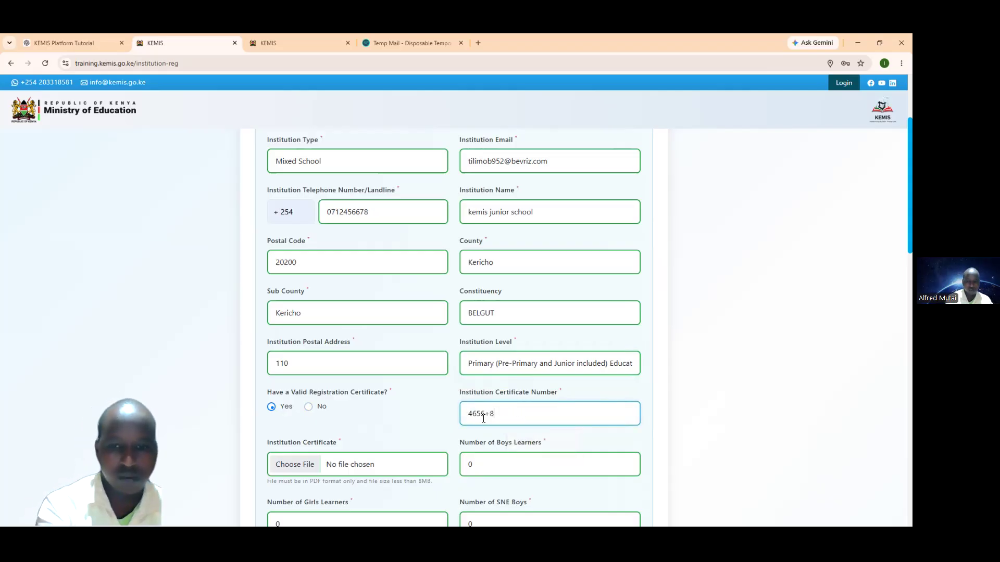
type("4524564")
key("BackSpace")
key("BackSpace")
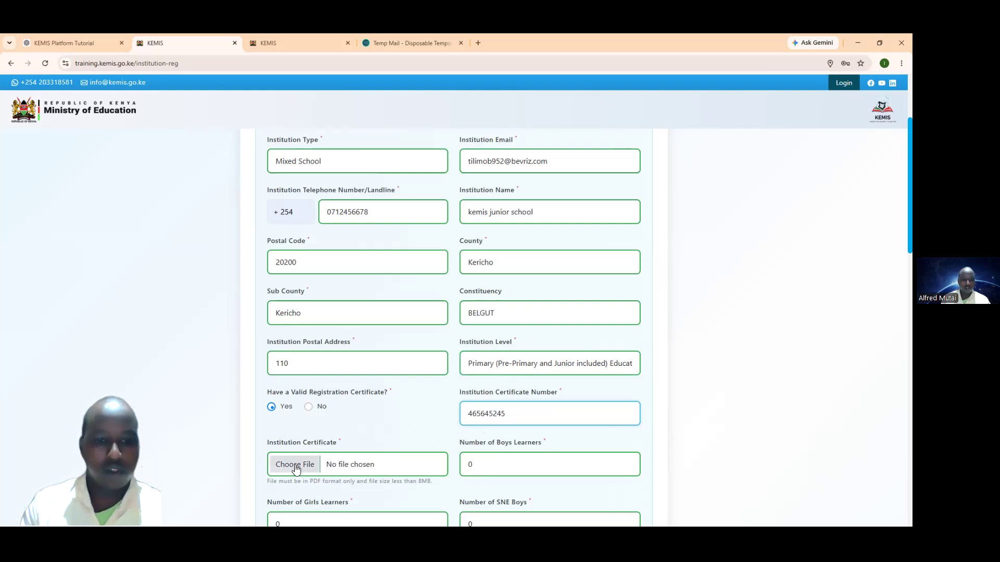
Step: Upload 'GRADE 8 MIDTERM 2 EXAMS .pdf' as the institution certificate file
left_click(295, 468)
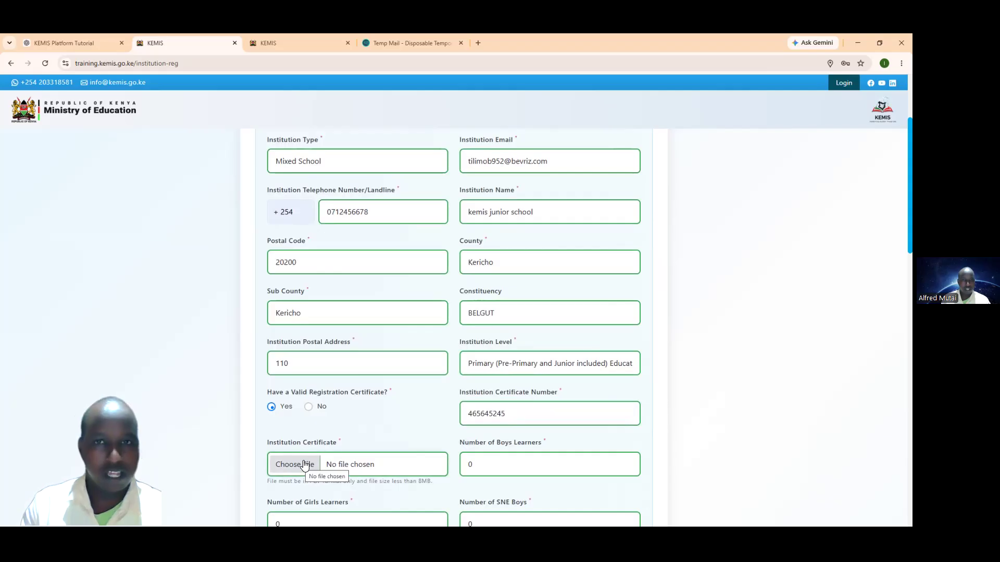
scroll(318, 463, "down", 1)
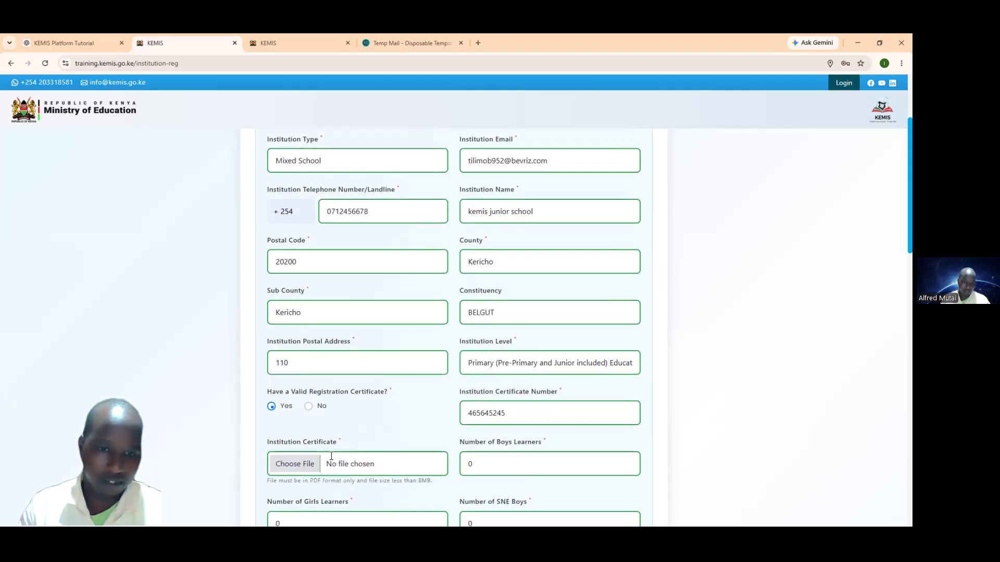
left_click(336, 424)
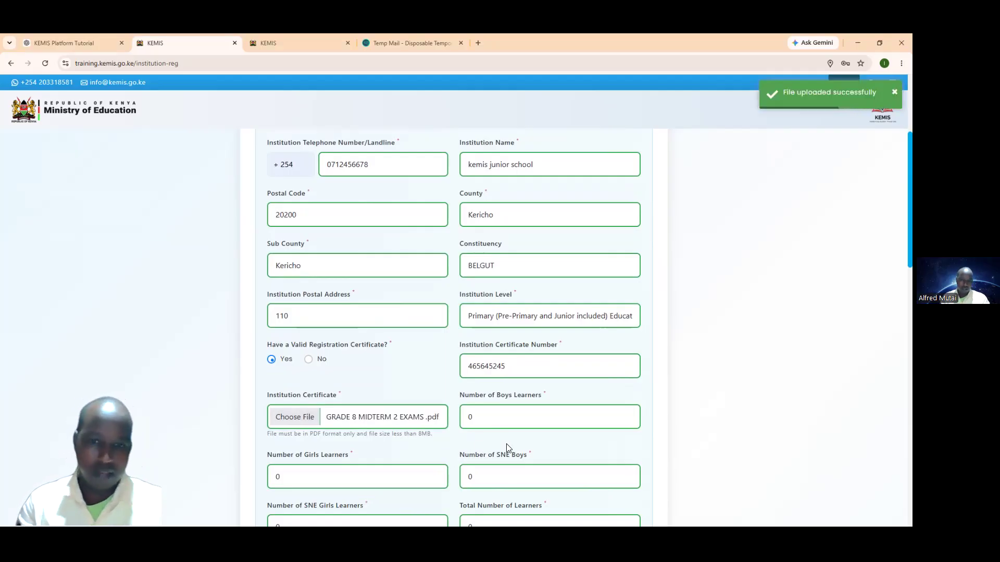
Step: Replace the boys count with 78 and enter 82 girls, totalling 160 learners
left_click(489, 424)
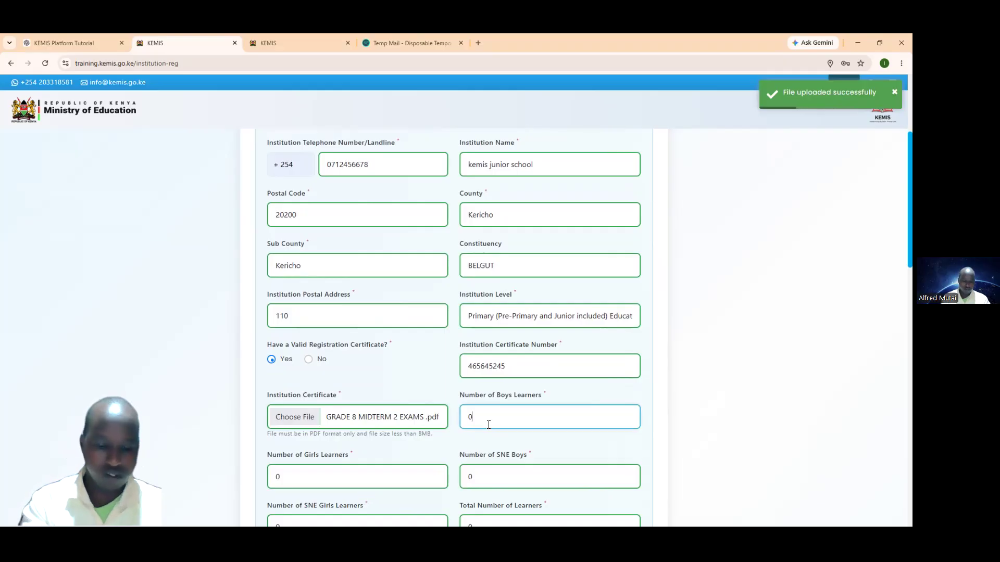
key("BackSpace")
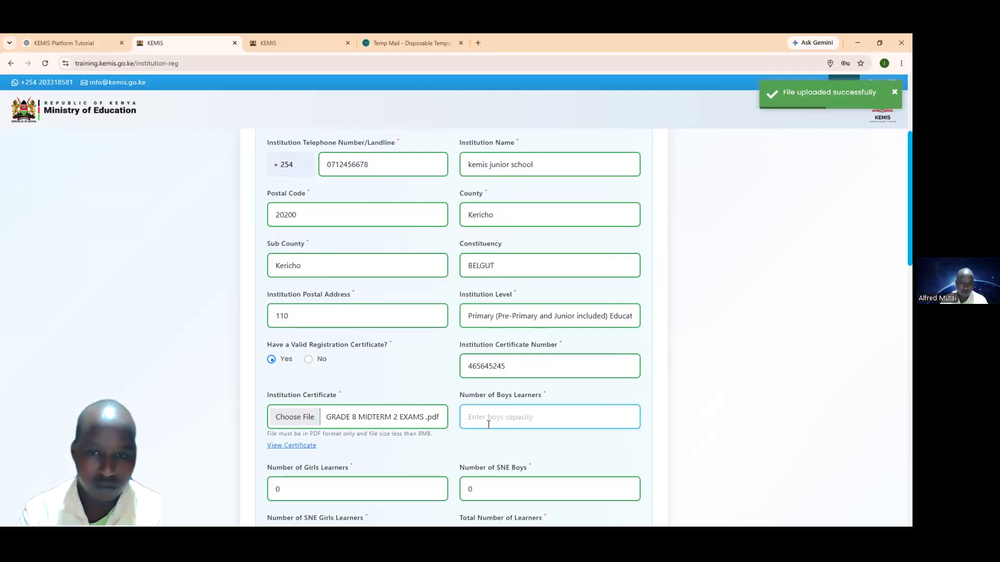
type("78")
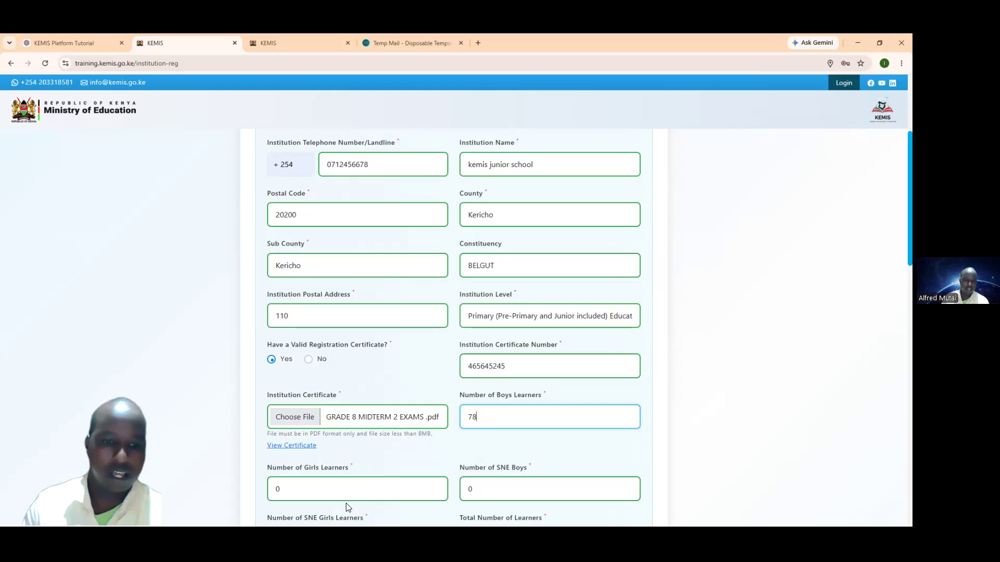
left_click(336, 489)
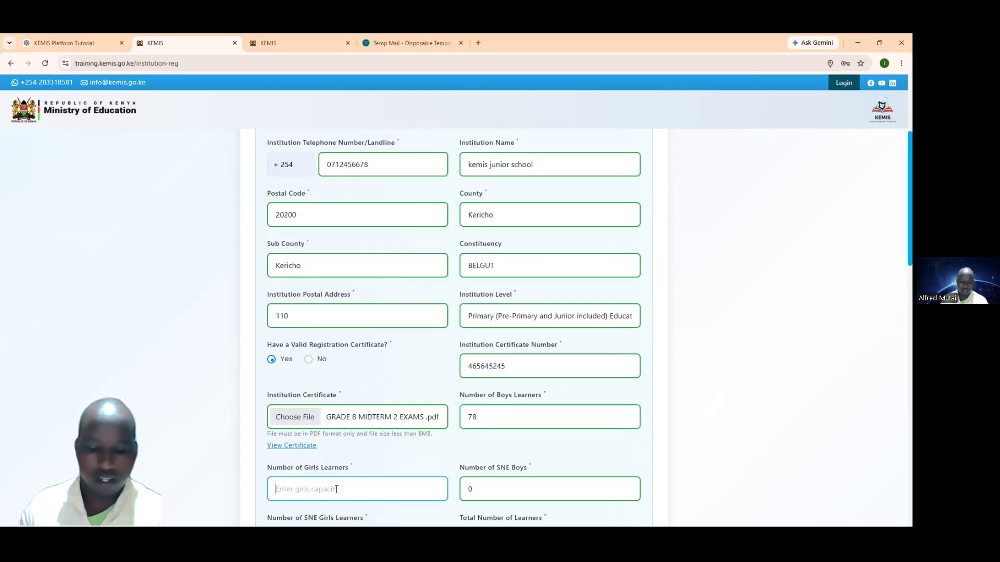
type("82")
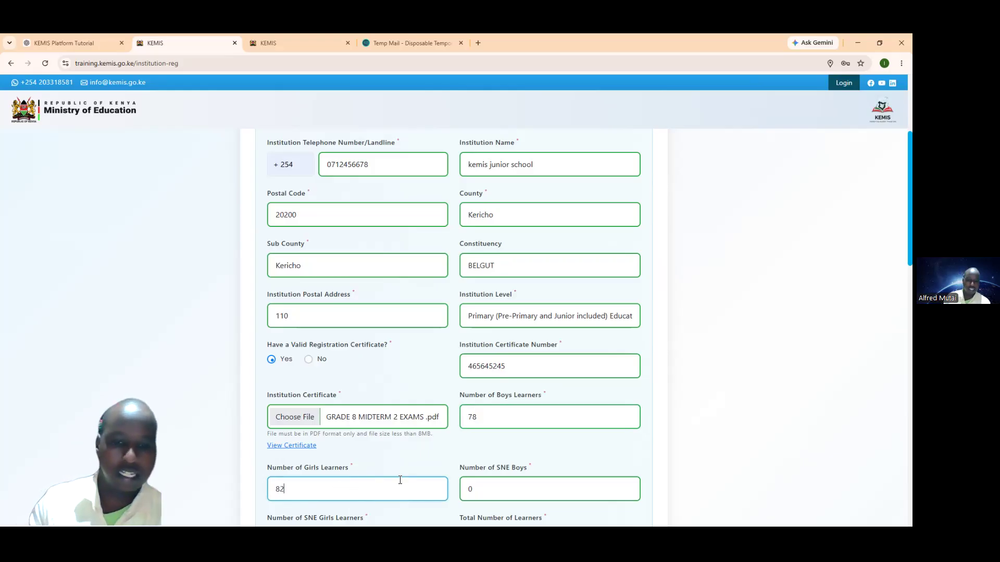
scroll(453, 484, "down", 1)
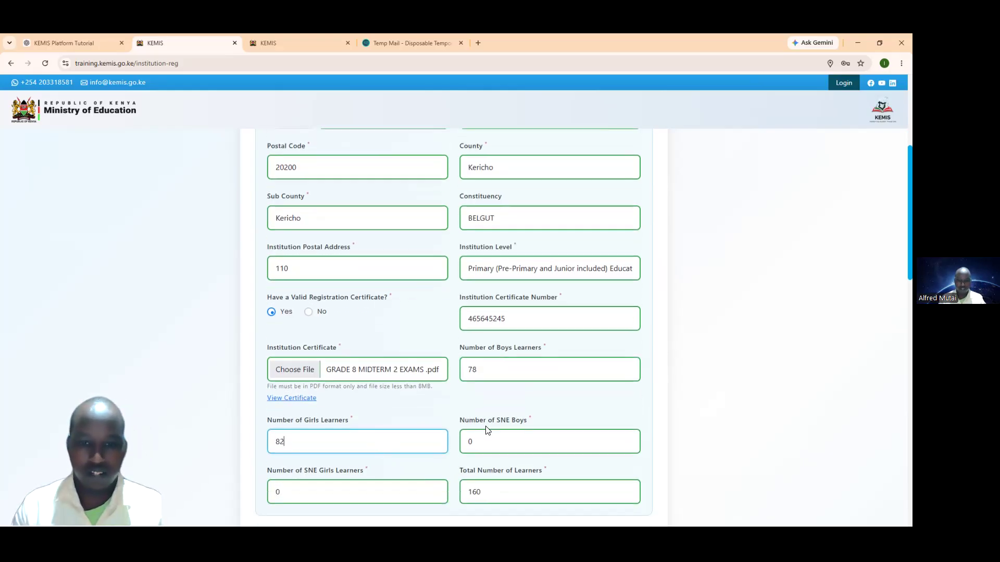
left_click(506, 437)
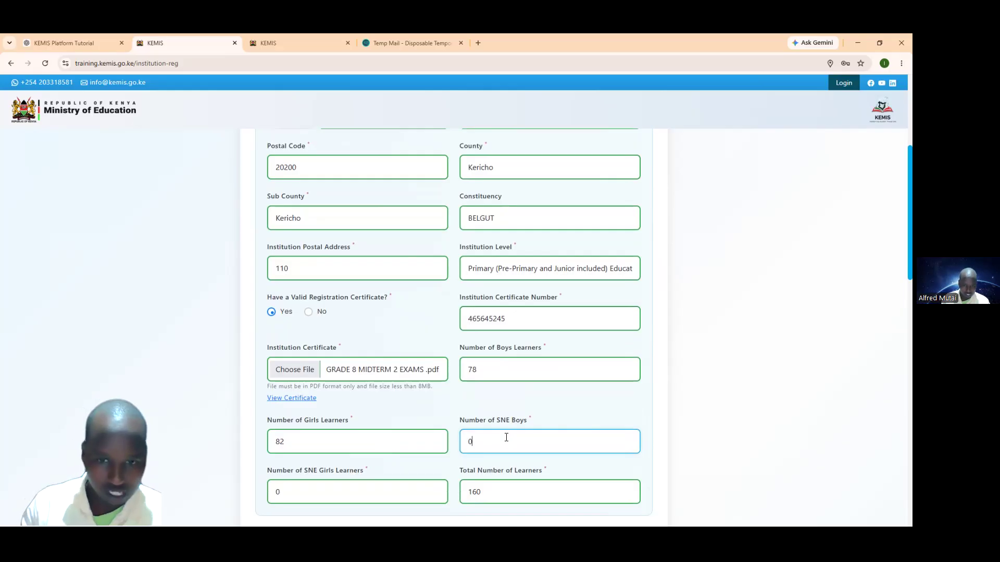
scroll(506, 437, "down", 1)
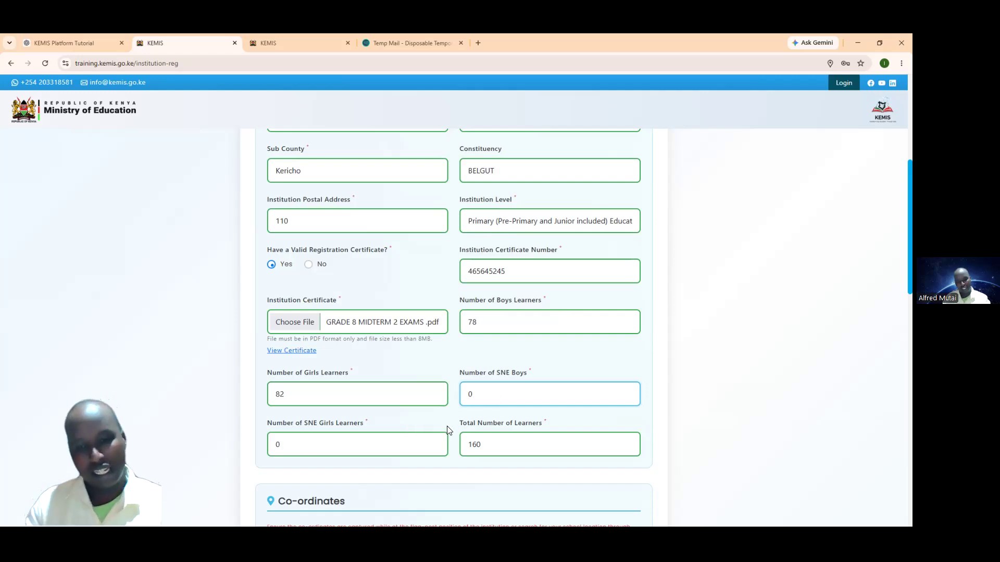
scroll(468, 395, "down", 1)
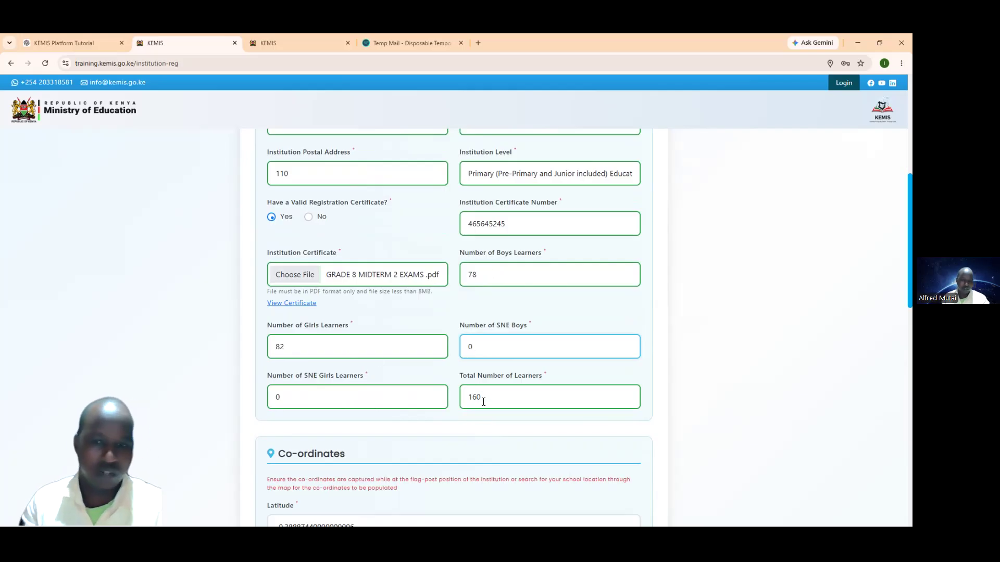
scroll(460, 402, "down", 3)
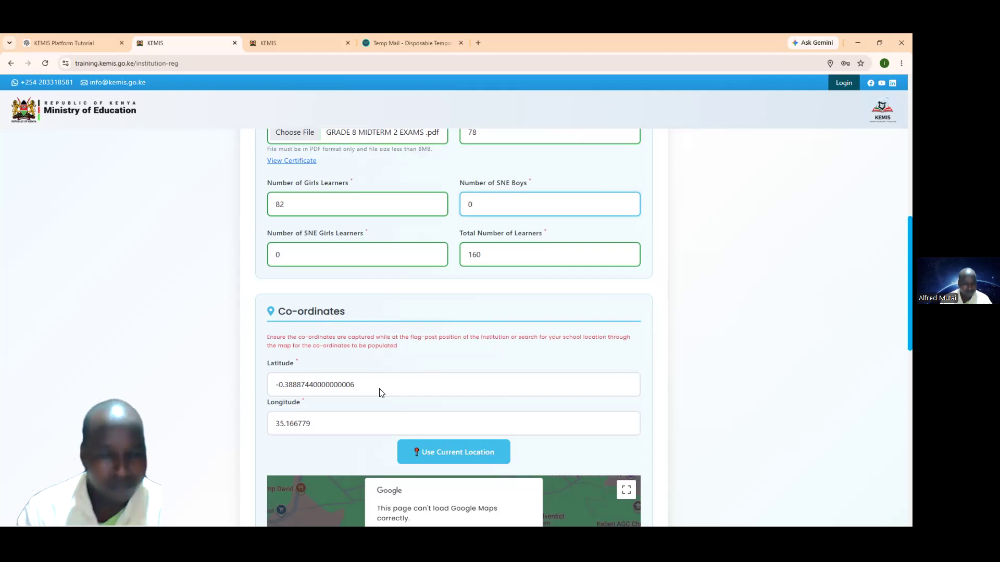
scroll(379, 393, "down", 1)
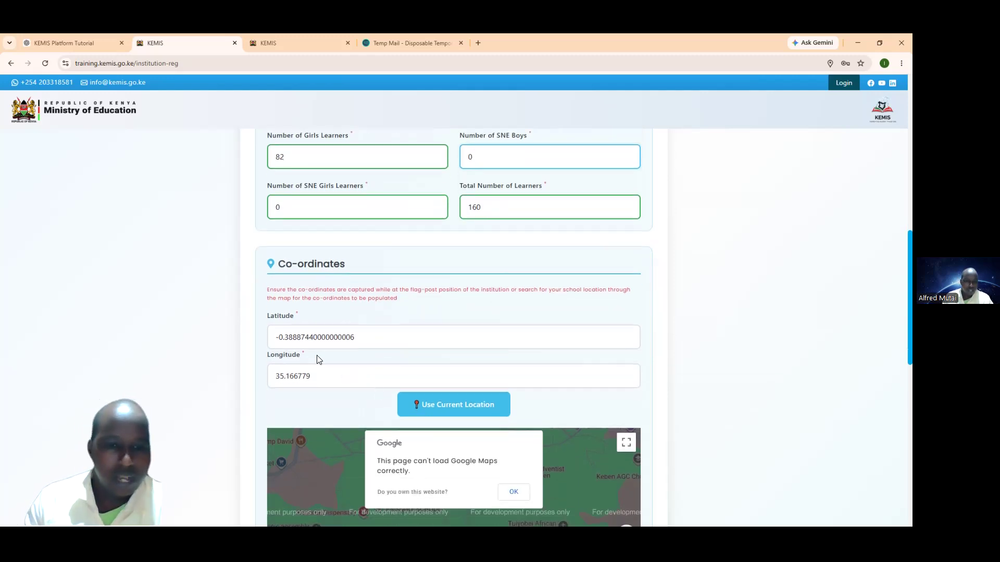
scroll(316, 358, "down", 1)
scroll(316, 358, "down", 1)
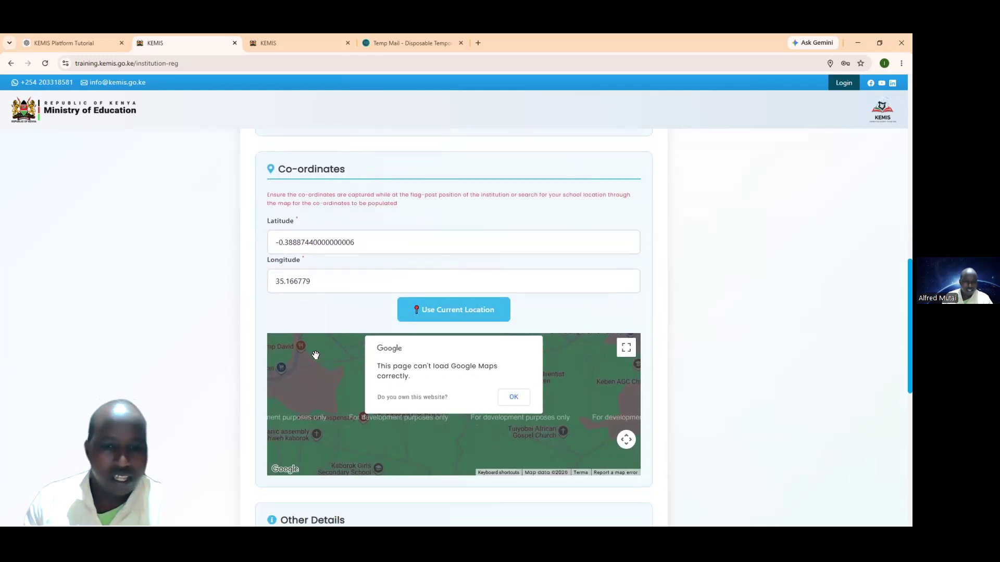
left_click(439, 316)
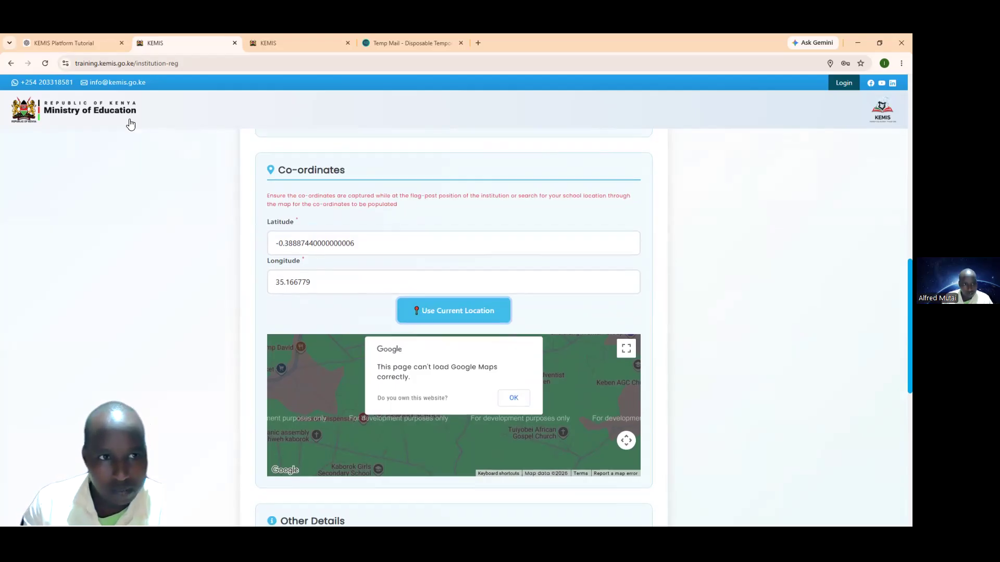
Step: Allow Chrome location access for the KEMIS site and fill co-ordinates from the current location
left_click(65, 64)
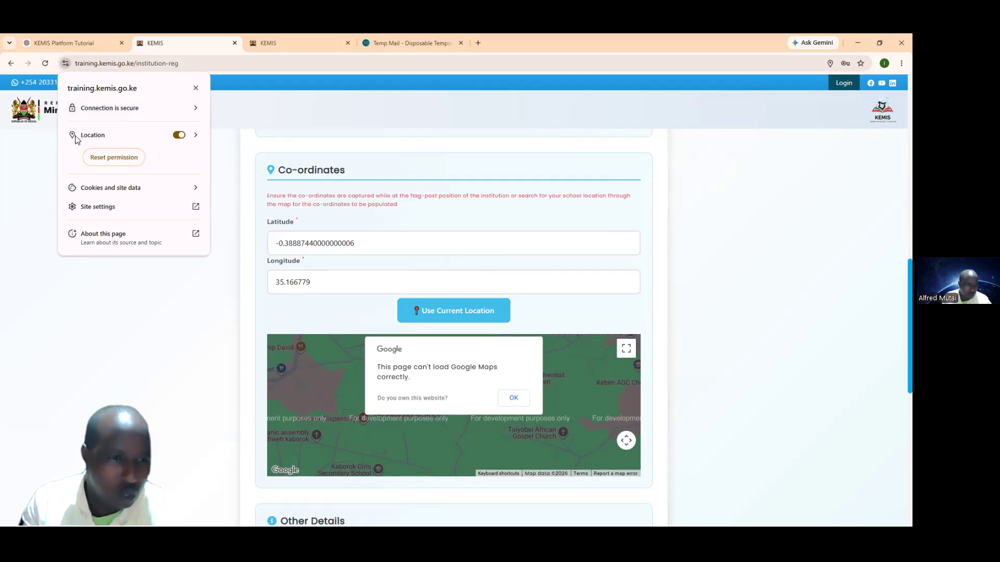
left_click(178, 135)
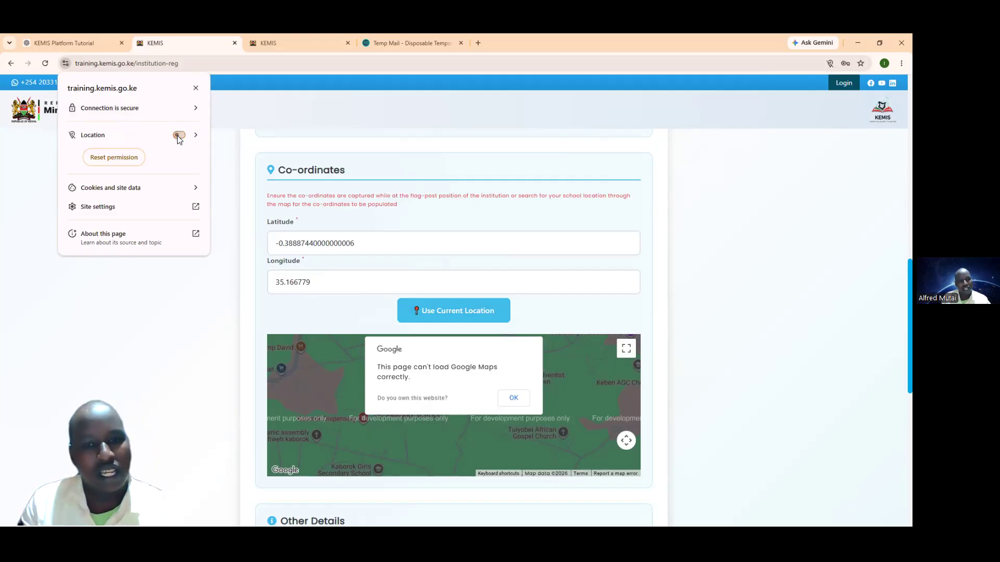
left_click(150, 304)
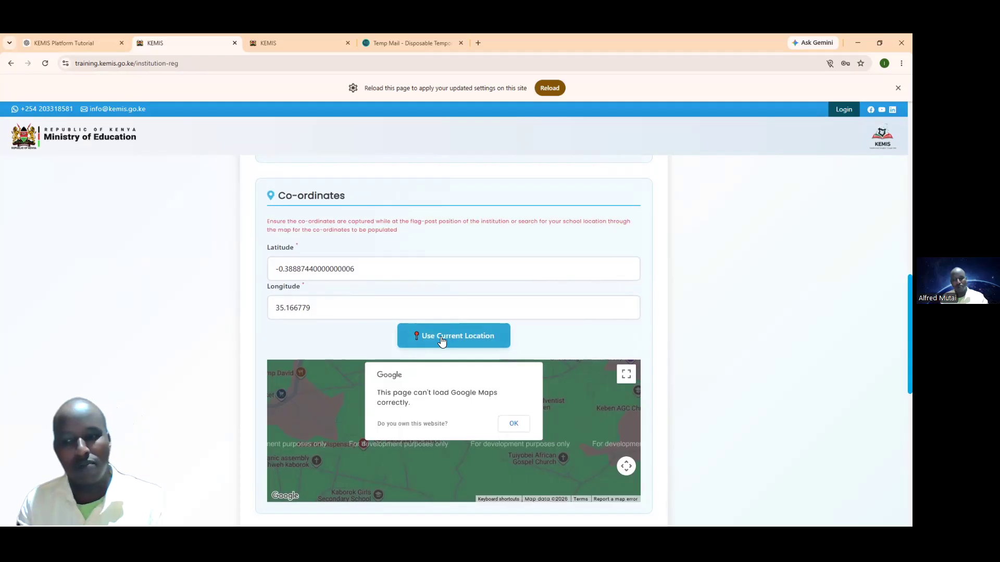
left_click(441, 341)
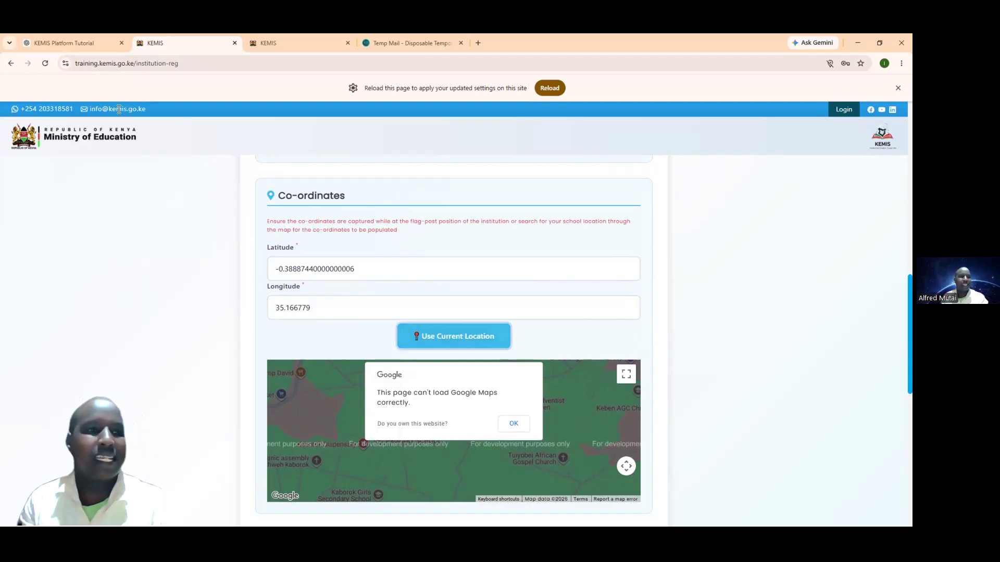
left_click(66, 64)
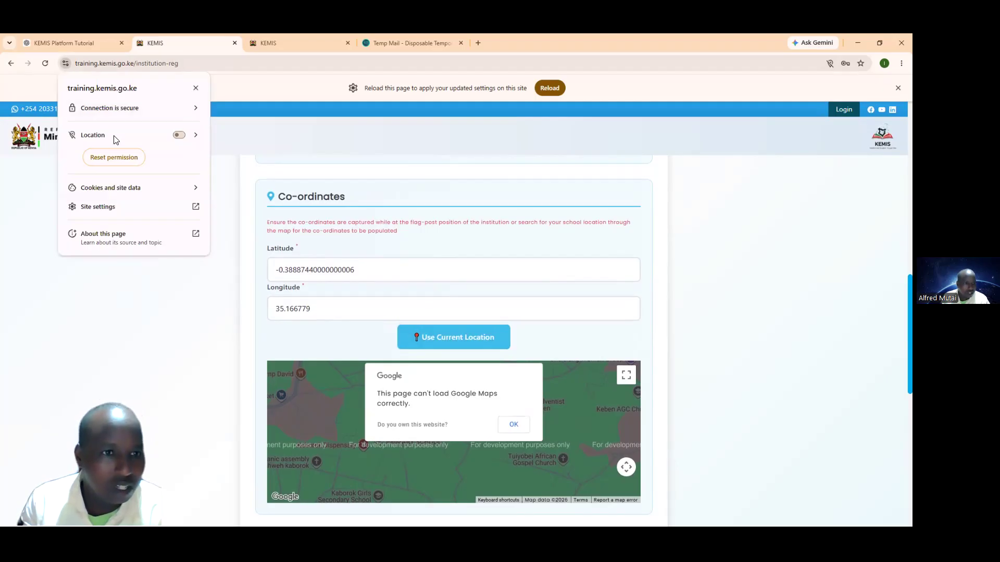
left_click(178, 135)
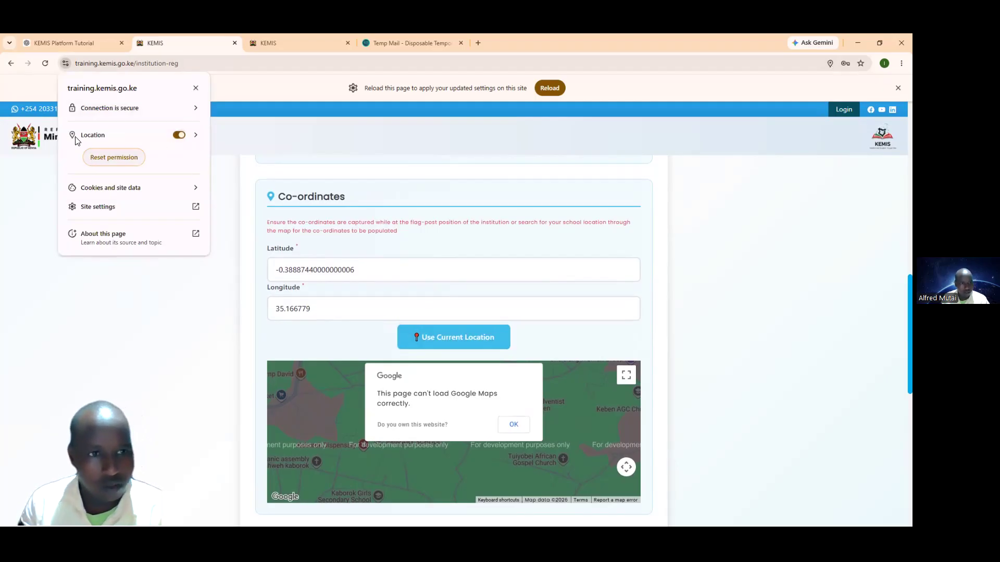
left_click(175, 136)
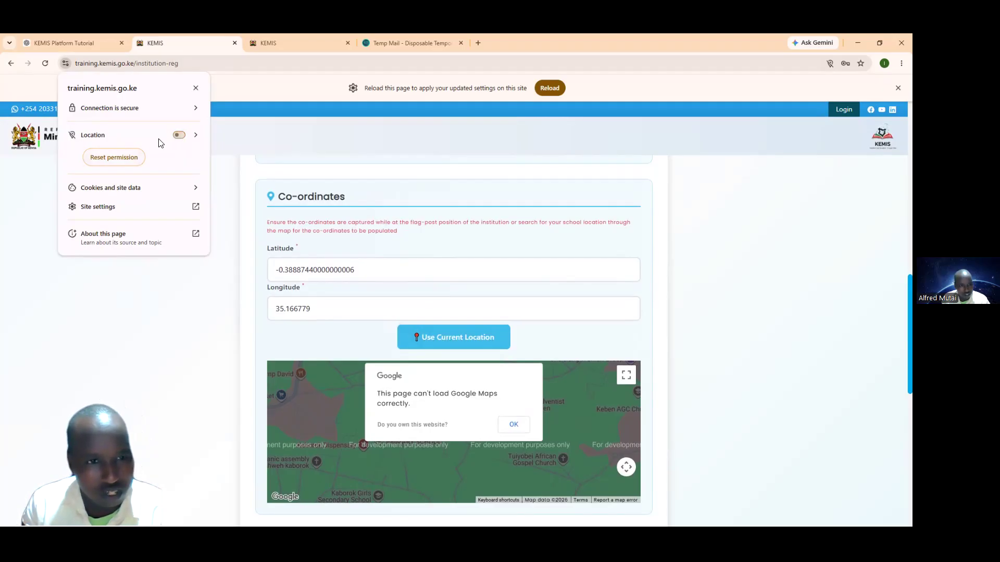
left_click(179, 135)
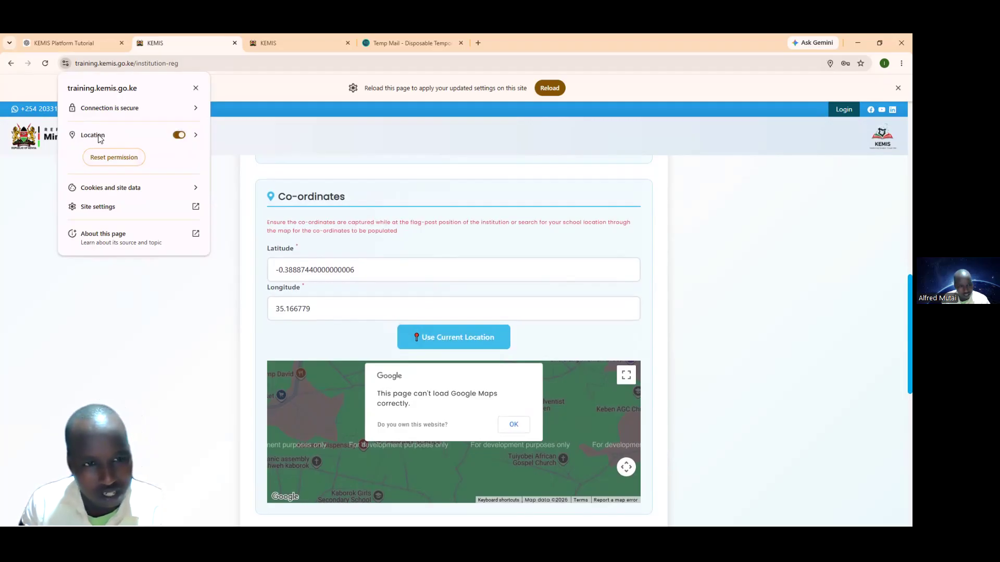
left_click(164, 308)
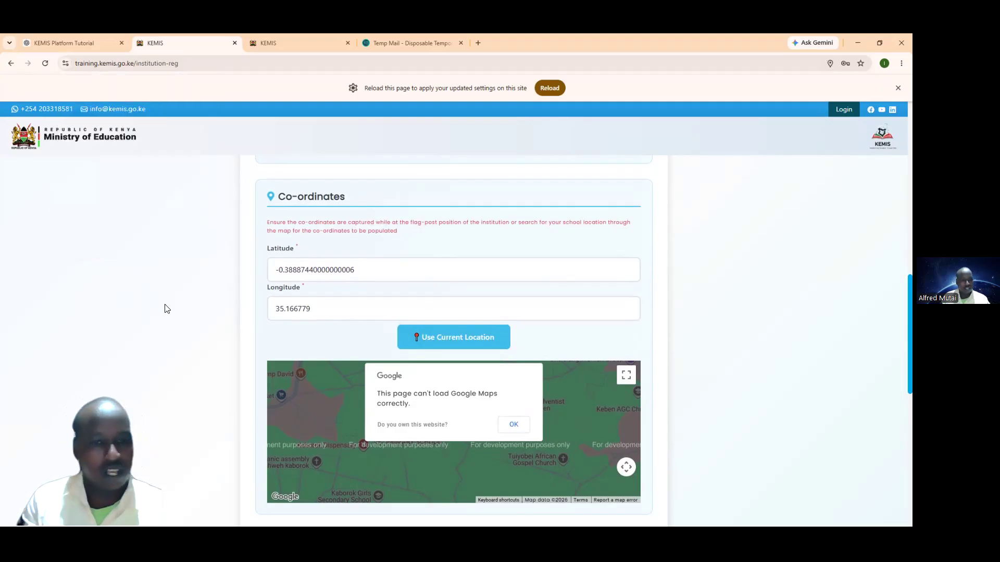
left_click(439, 336)
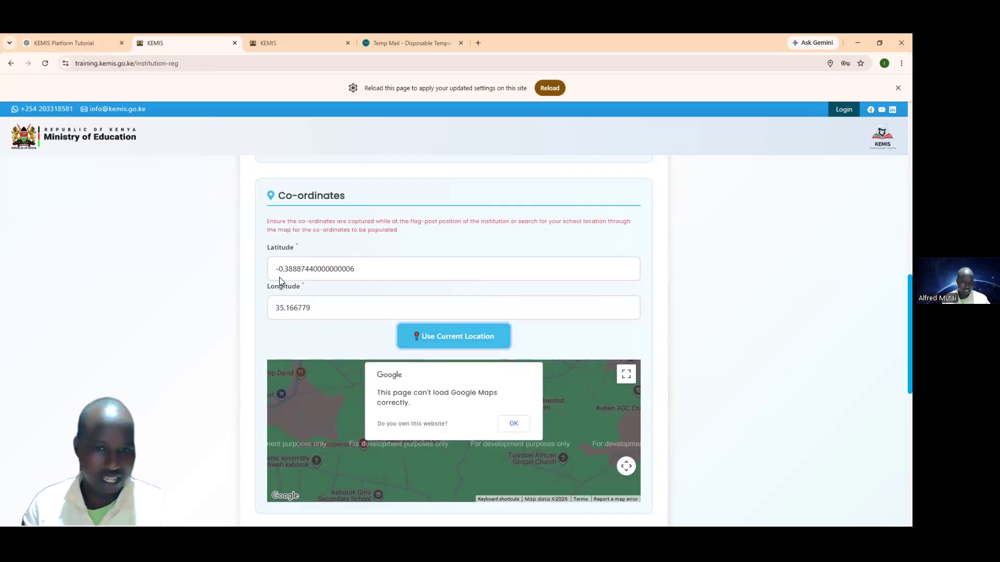
Step: Dismiss the Maps error, place the pin, and reset co-ordinates to the current location
left_click(510, 424)
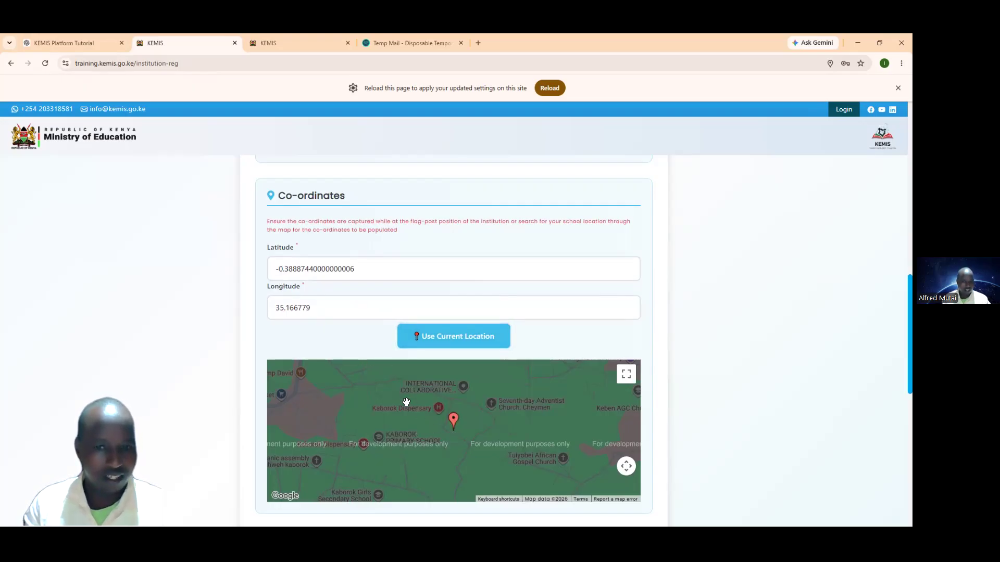
scroll(438, 424, "up", 2)
scroll(439, 424, "down", 5)
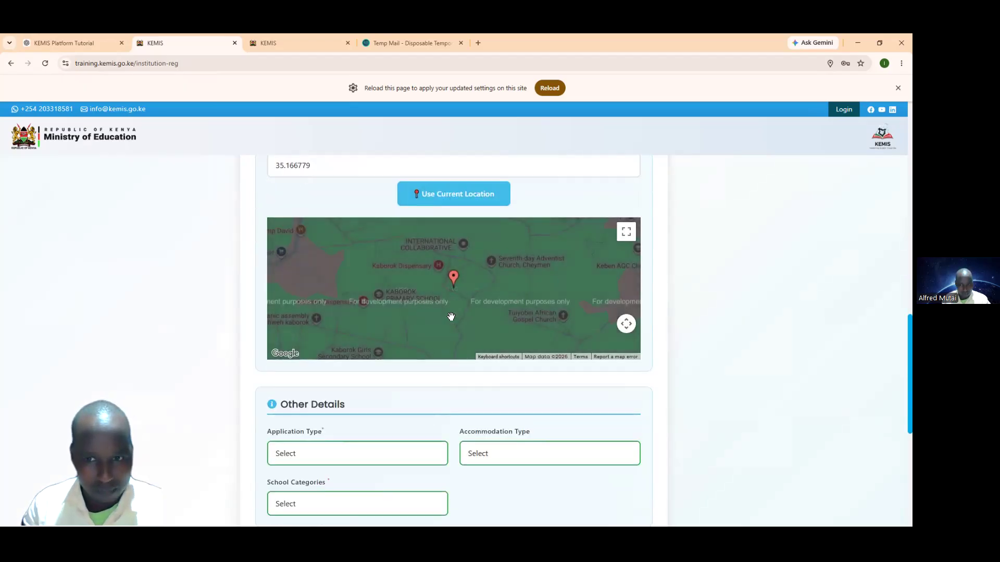
left_click(620, 255)
scroll(542, 276, "up", 1)
scroll(520, 284, "down", 1)
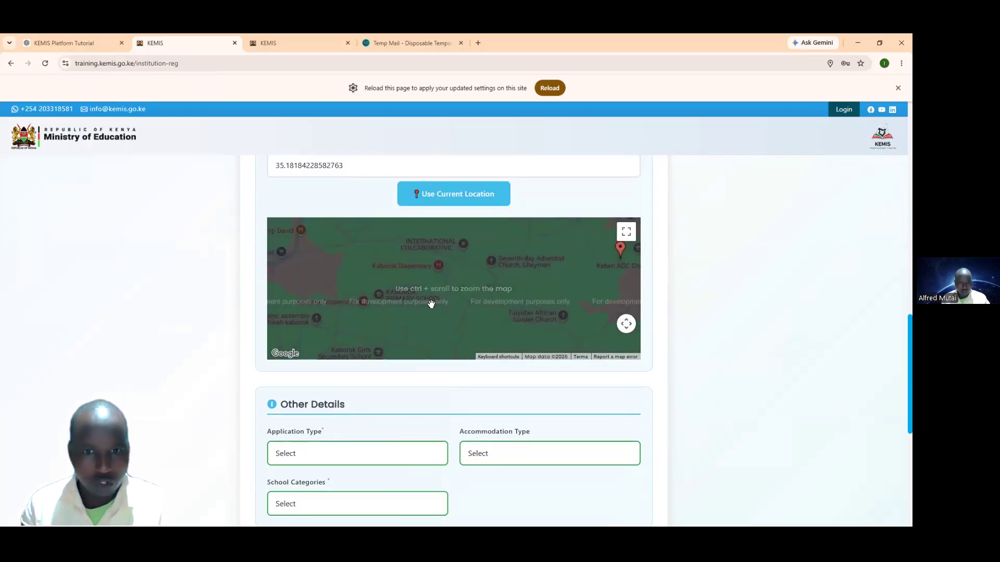
left_click(562, 293)
left_click(456, 290)
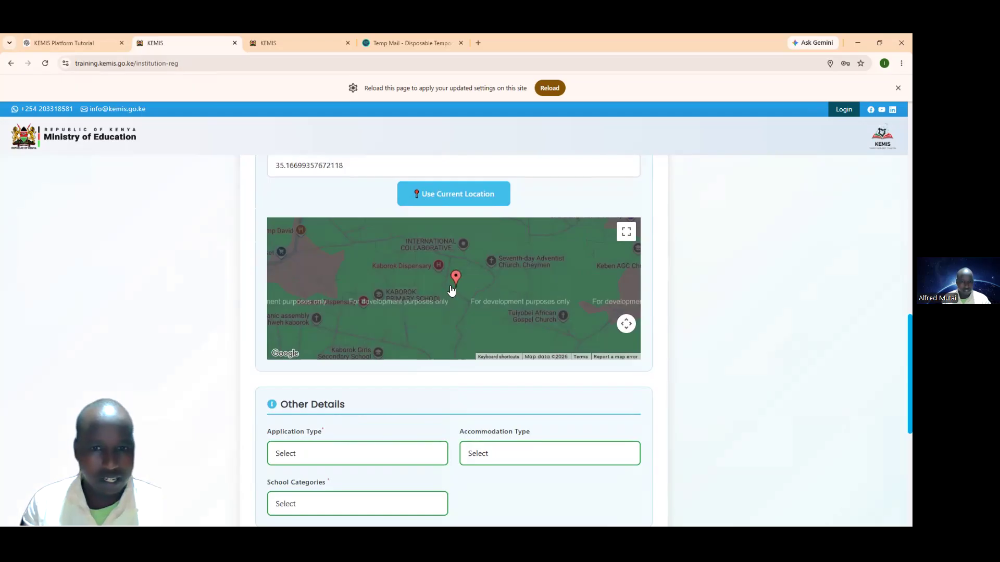
left_click(434, 197)
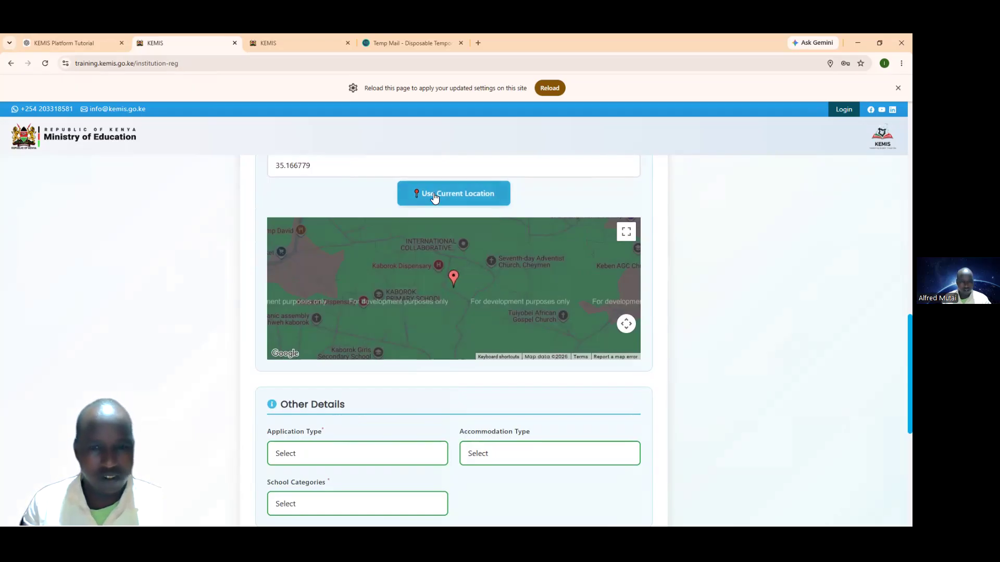
Step: Zoom the map in closely around the pin at the institution's location
left_click(625, 324)
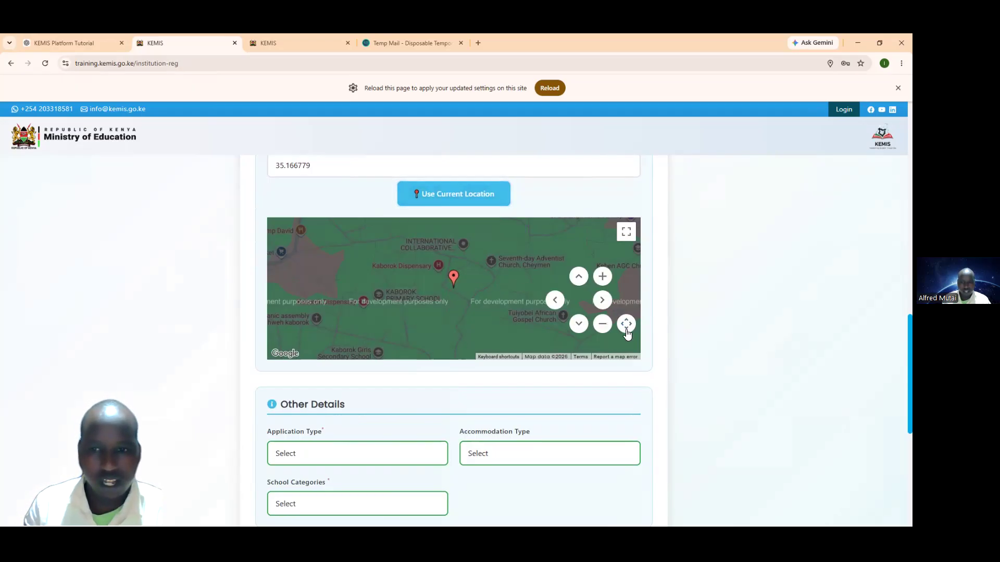
left_click(601, 277)
left_click(602, 277)
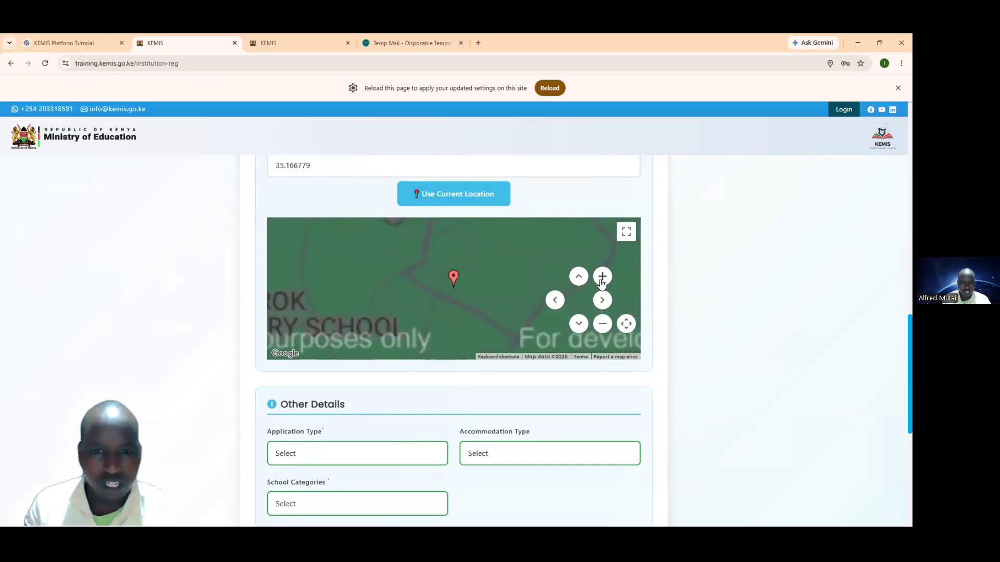
left_click(602, 281)
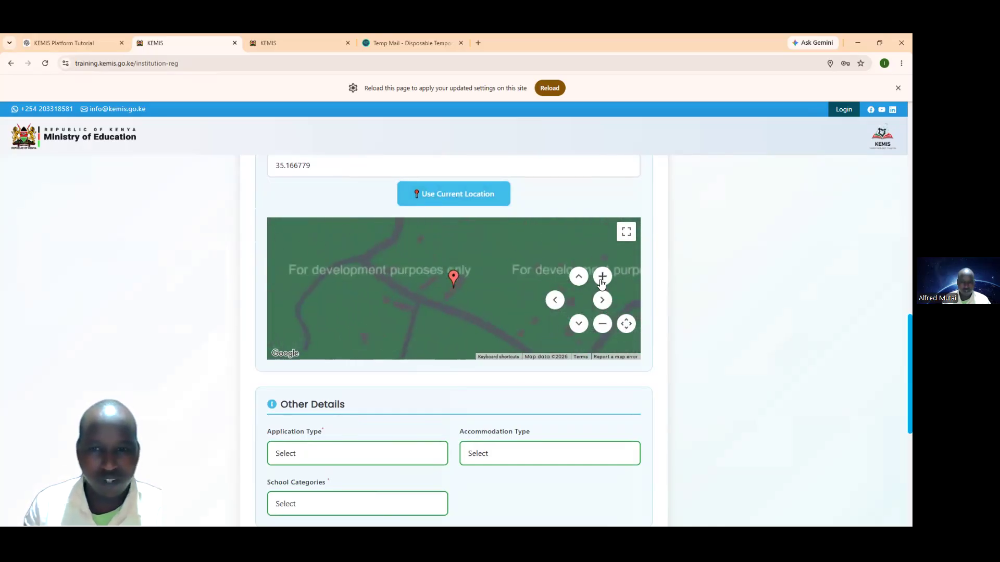
left_click(602, 281)
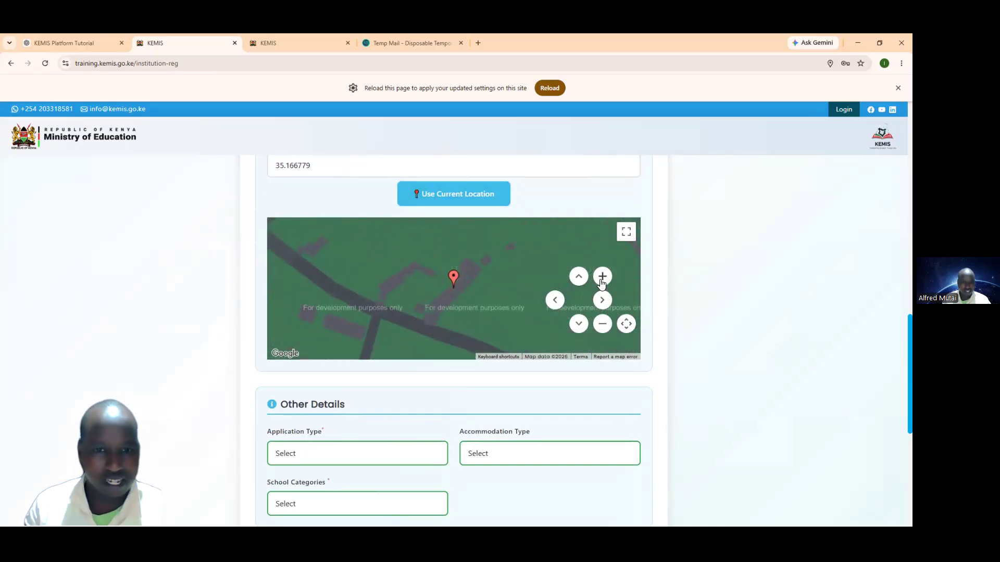
left_click(601, 281)
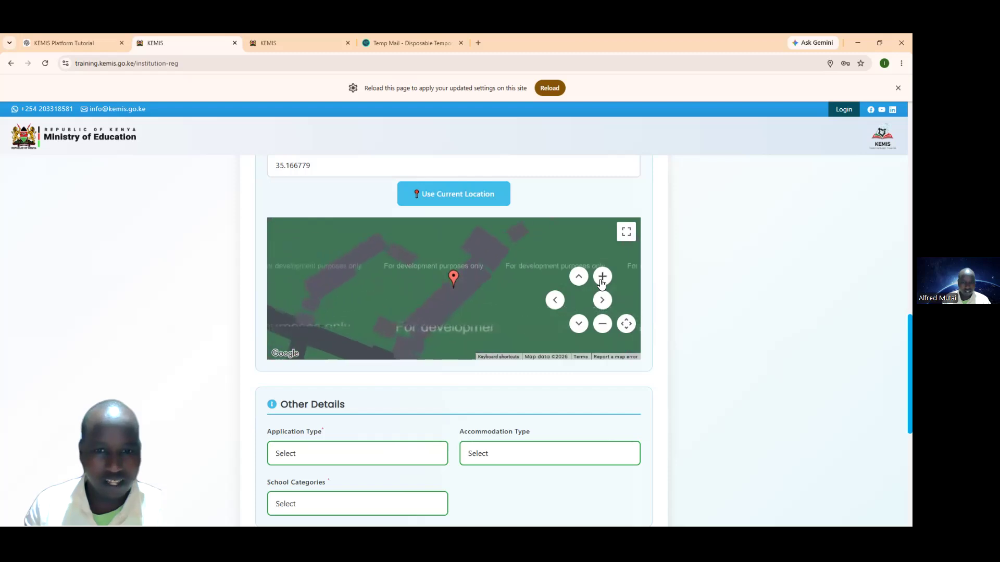
mouse_move(445, 297)
left_mouse_down()
mouse_move(520, 272)
mouse_move(508, 252)
mouse_move(462, 288)
left_mouse_up()
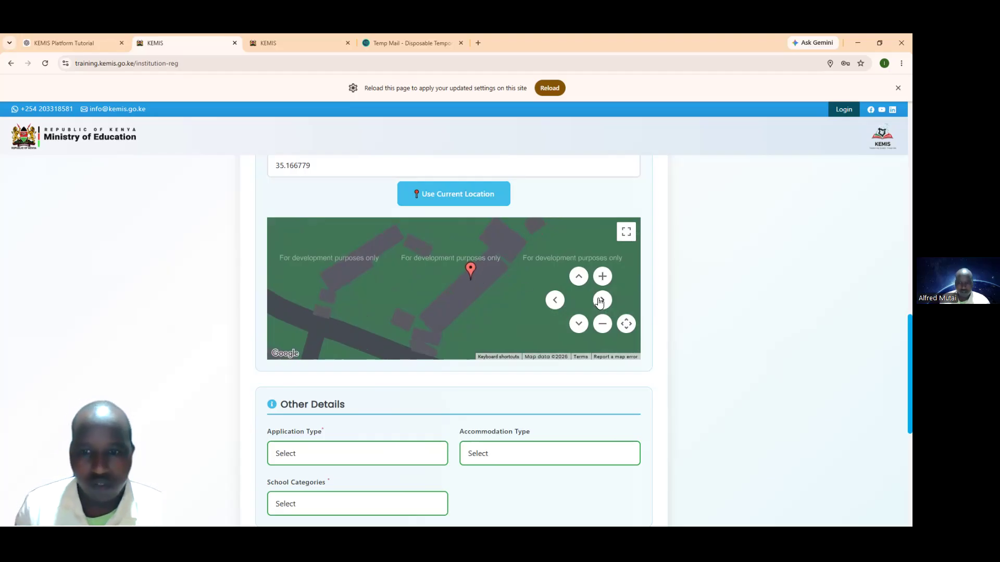
left_click(602, 325)
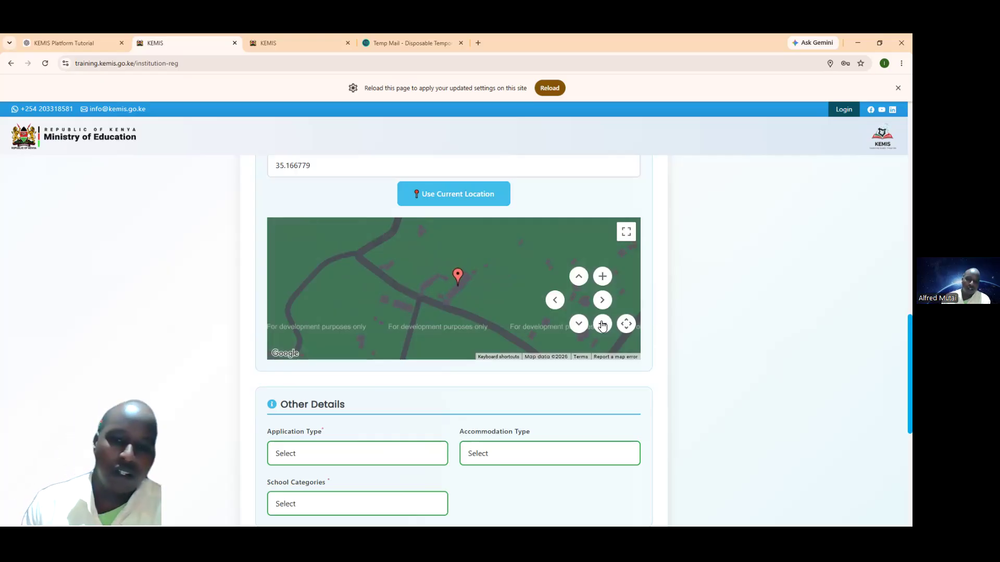
scroll(435, 339, "down", 4)
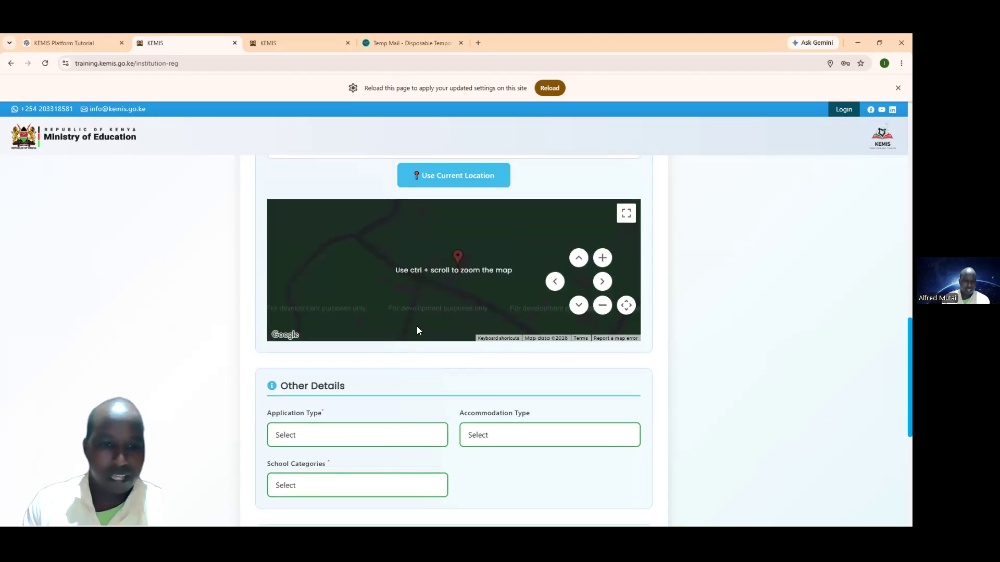
Step: Scroll to Other Details and open the Application Type dropdown
scroll(406, 299, "up", 1)
scroll(404, 307, "up", 2)
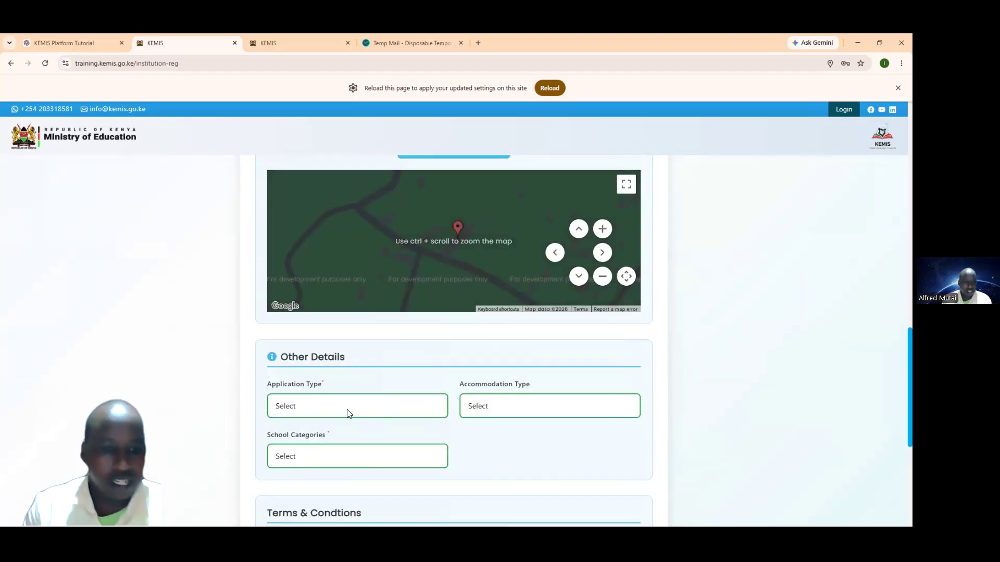
scroll(338, 396, "down", 1)
left_click(312, 361)
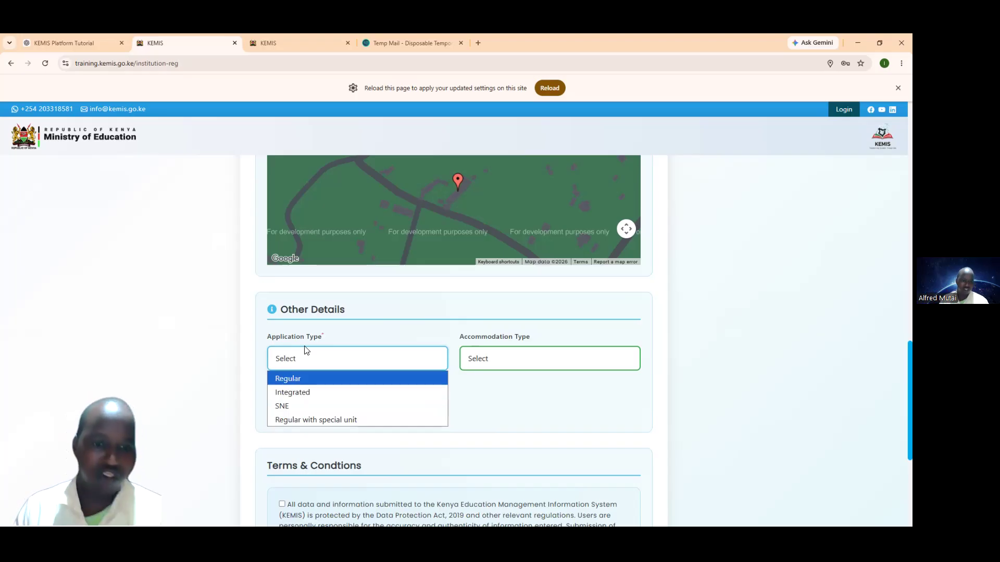
Step: Choose Regular as Application Type, then open the Accommodation Type choices
left_click(293, 380)
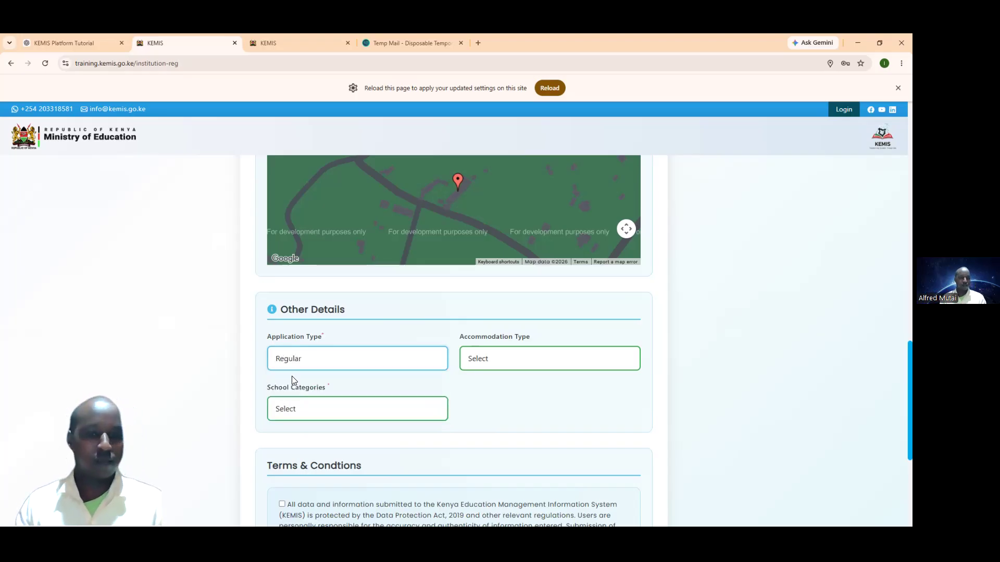
left_click(498, 361)
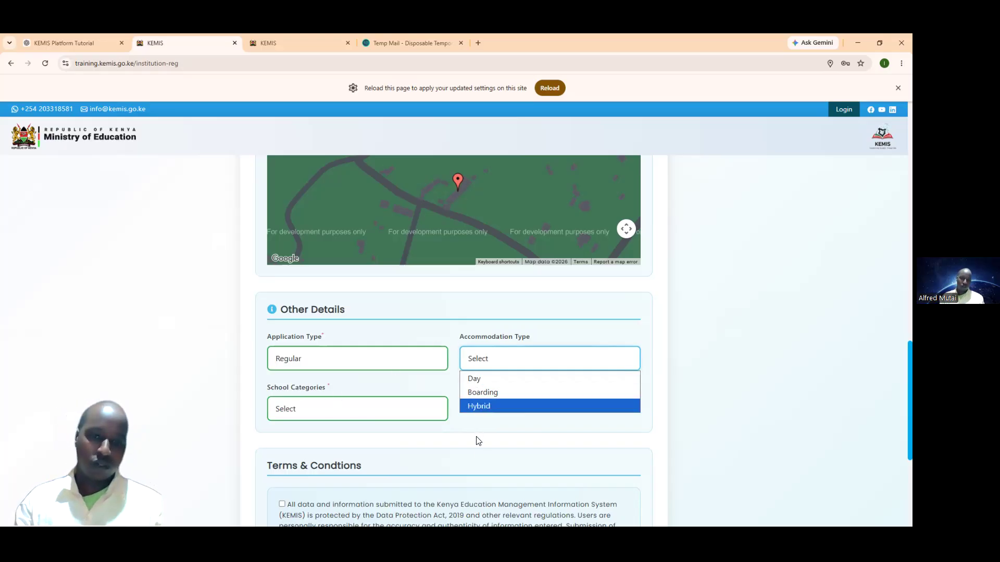
Step: Tick the Terms & Conditions data-protection declaration checkbox
scroll(392, 459, "down", 2)
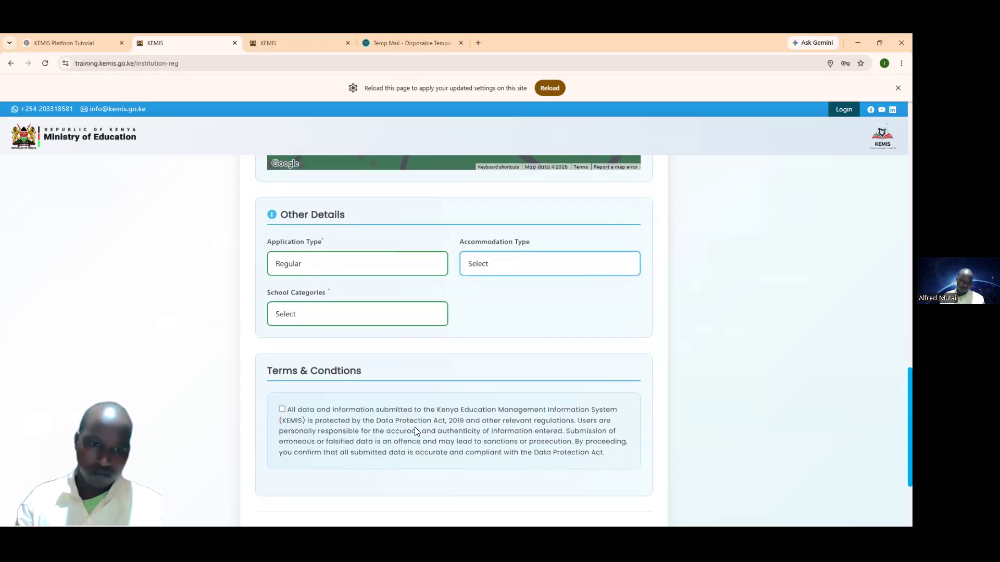
left_click(281, 409)
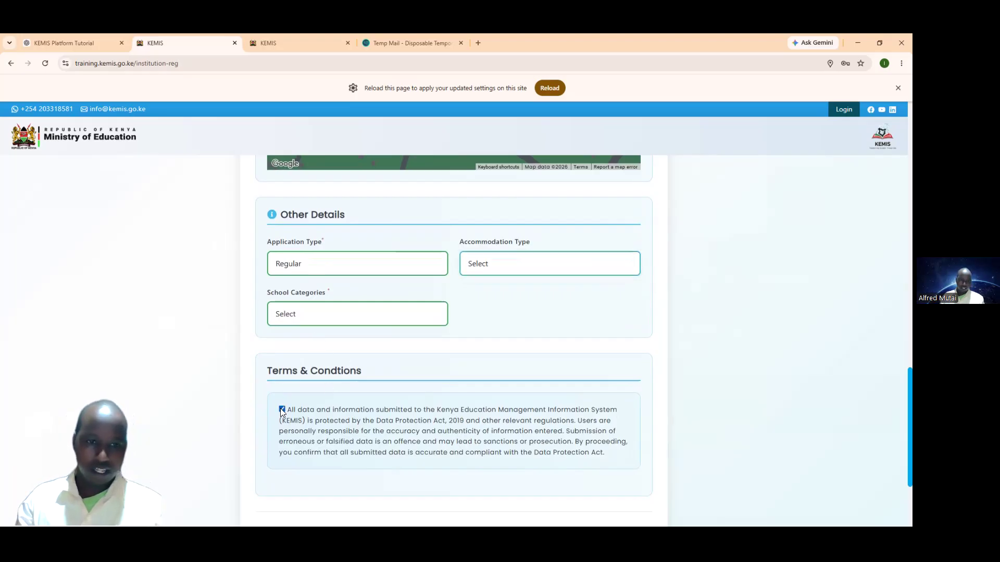
scroll(455, 393, "down", 2)
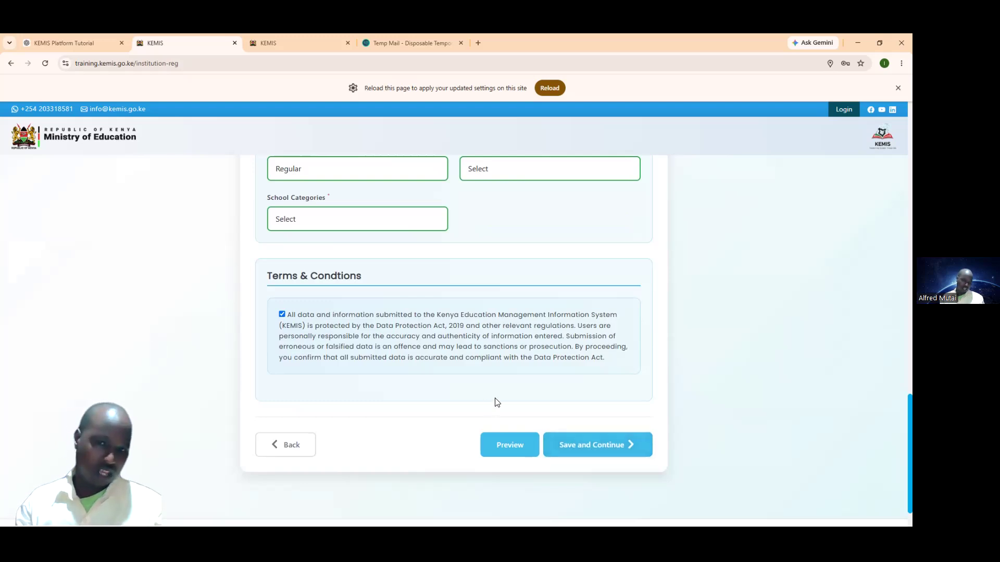
scroll(591, 440, "up", 3)
scroll(590, 446, "down", 3)
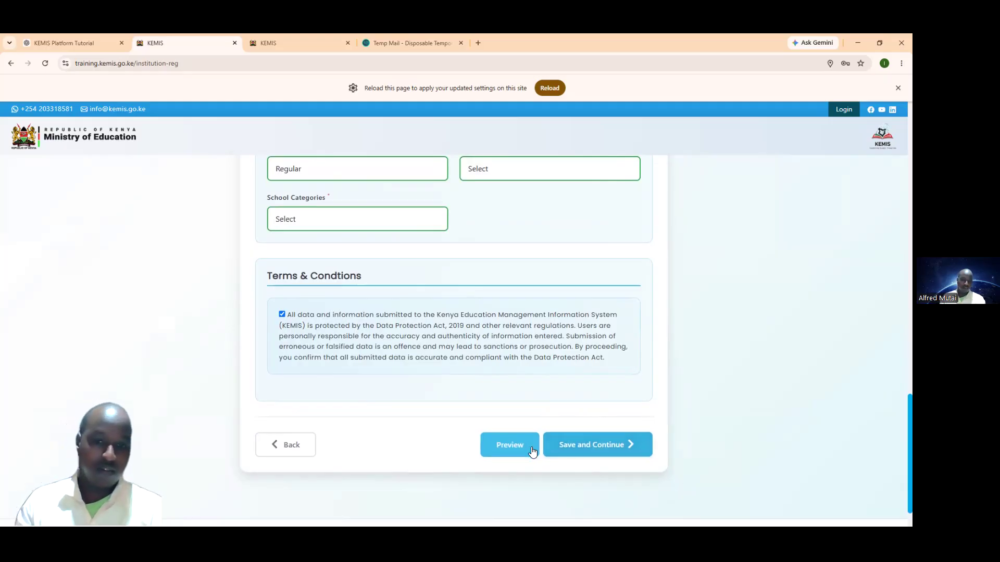
left_click(515, 448)
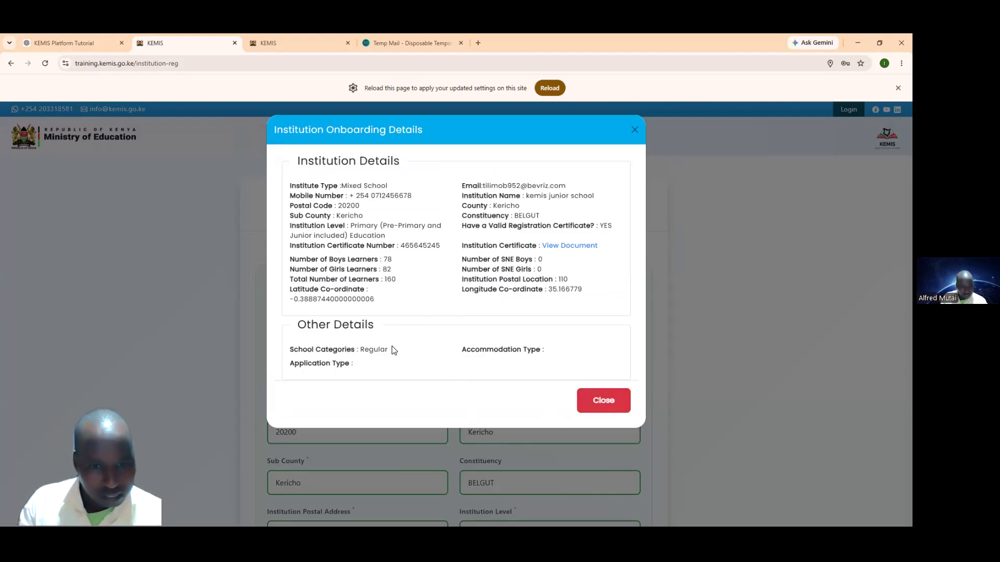
left_click(585, 401)
scroll(572, 391, "down", 15)
scroll(453, 367, "up", 3)
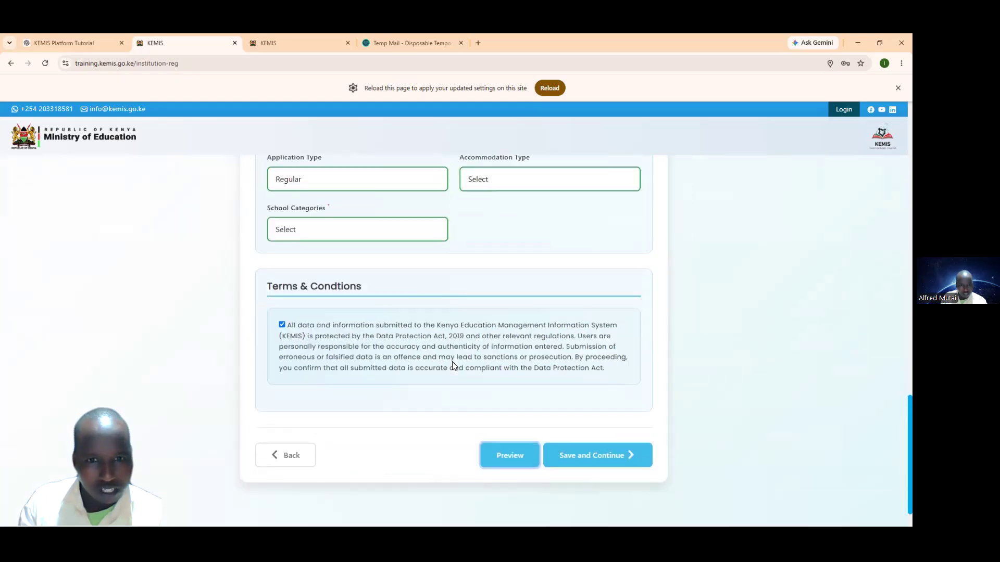
Step: Choose Day for Accommodation Type and Public for School Categories
left_click(485, 276)
left_click(481, 285)
left_click(379, 314)
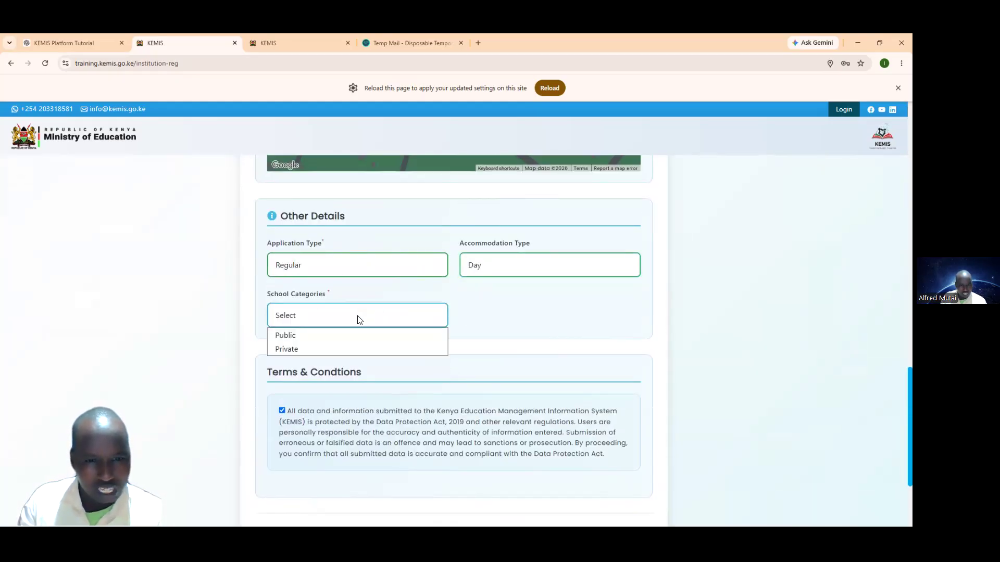
left_click(314, 331)
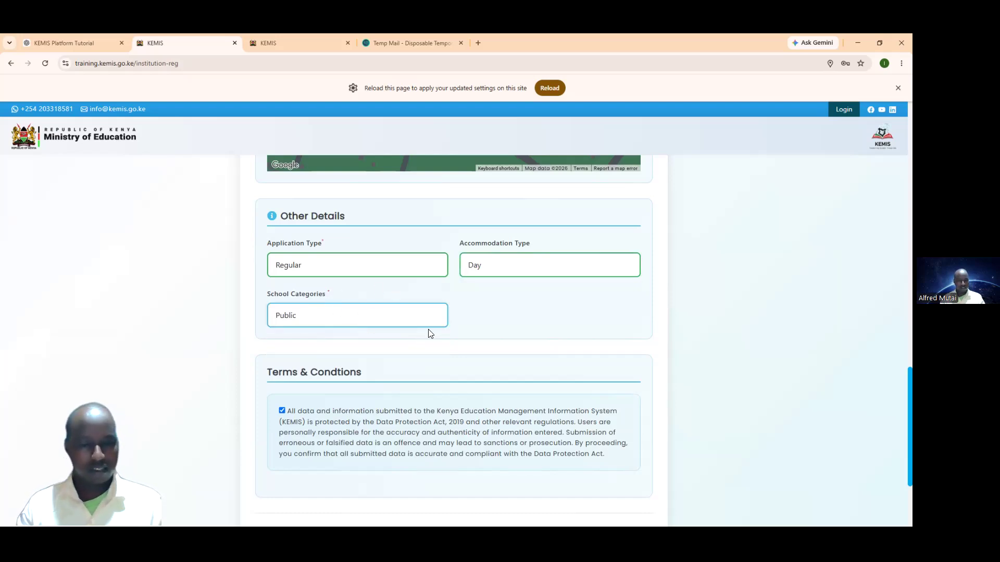
scroll(448, 379, "down", 3)
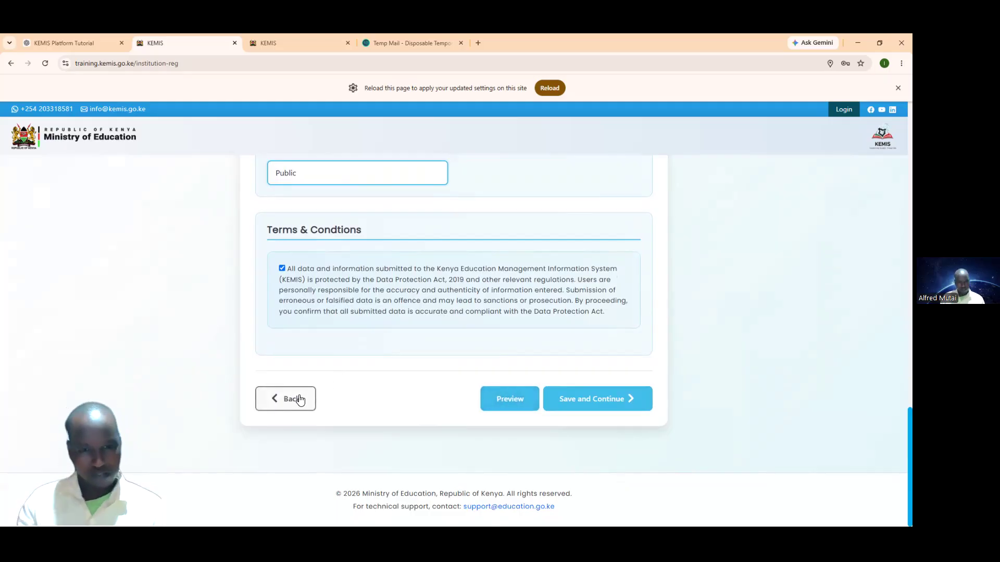
Step: Submit the completed registration with Save and Continue to reach the Payment page
left_click(597, 401)
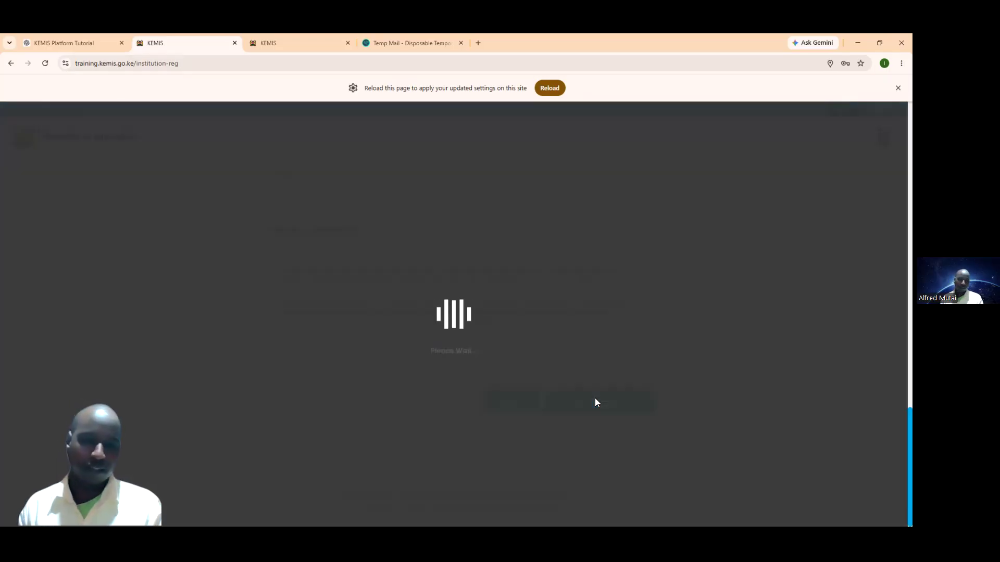